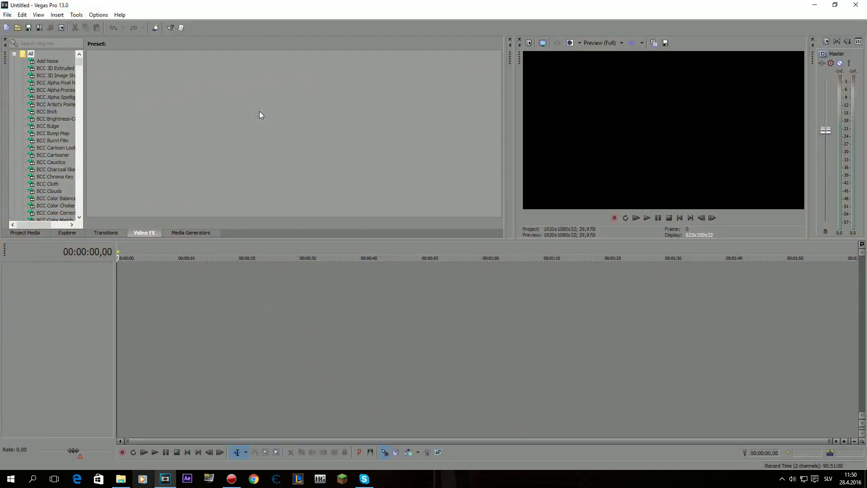
Step: Import the NCSFirst_One_Electro_Remix music and the javaw 27-4-2016 clip onto separate tracks, matching the project video settings to the clip
left_click(120, 479)
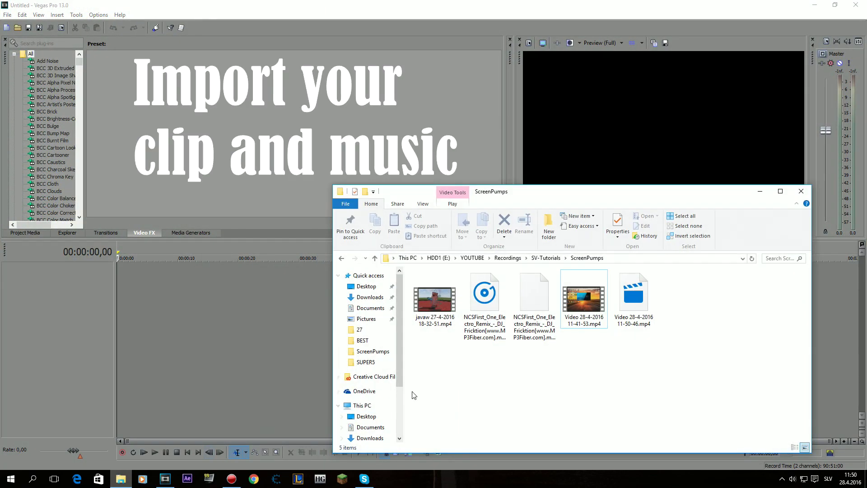
left_click_drag(485, 296, 178, 291)
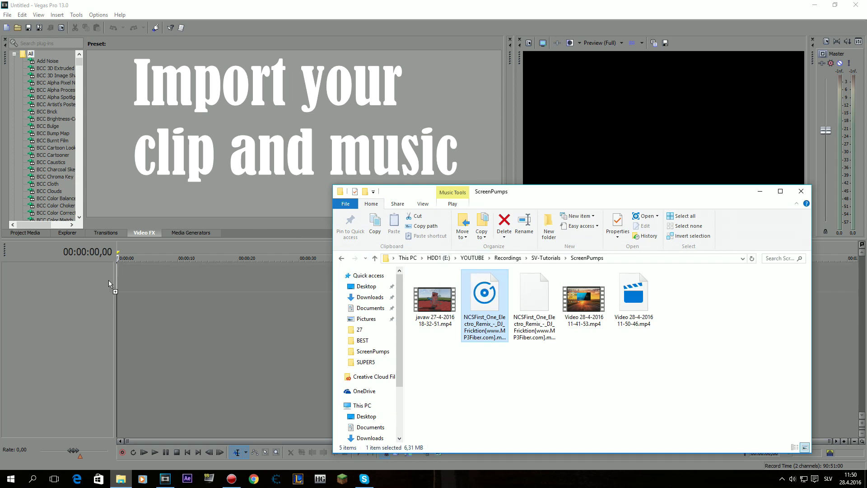
left_click_drag(110, 284, 110, 284)
left_click_drag(435, 296, 106, 316)
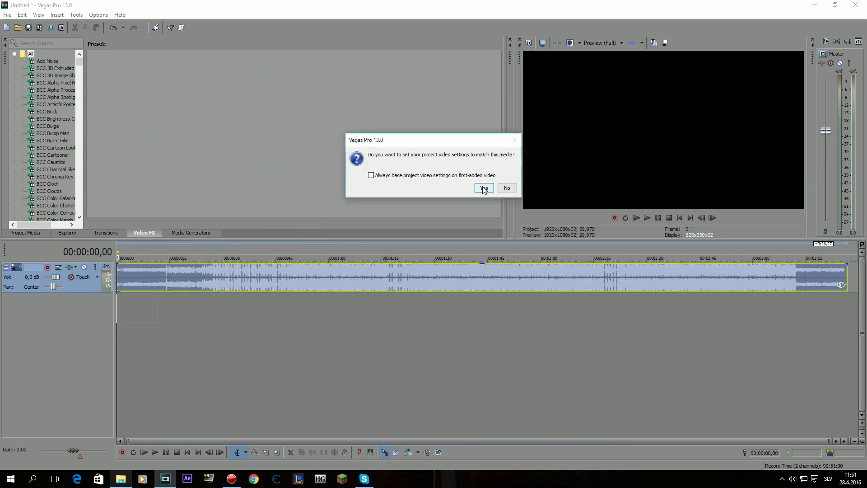
left_click(483, 188)
Step: Set the project frame rate to 59,940 (Double NTSC)
key("alt+Return")
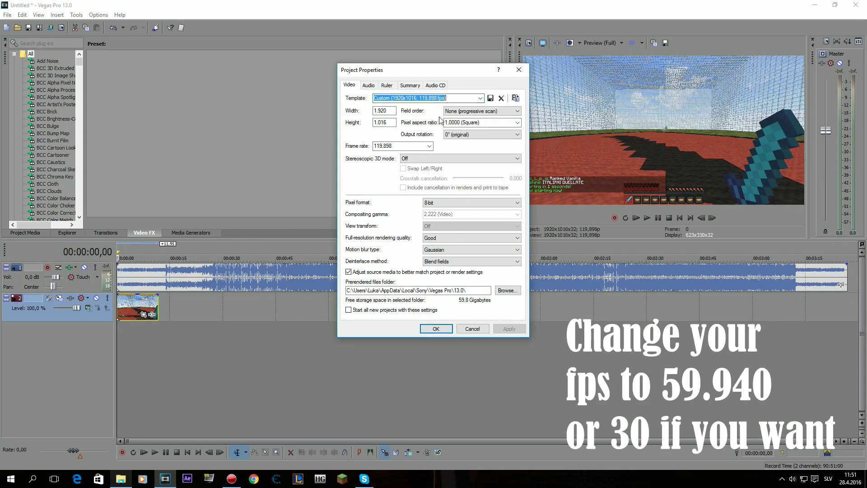
left_click(429, 146)
left_click(409, 207)
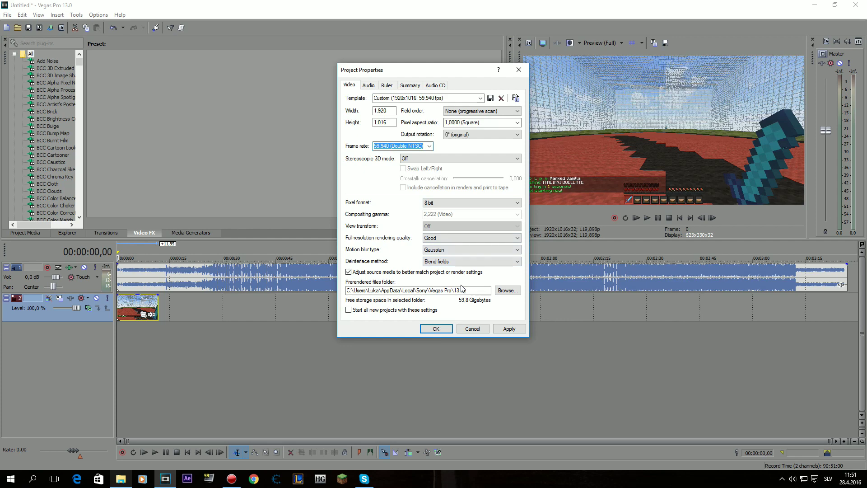
left_click(436, 329)
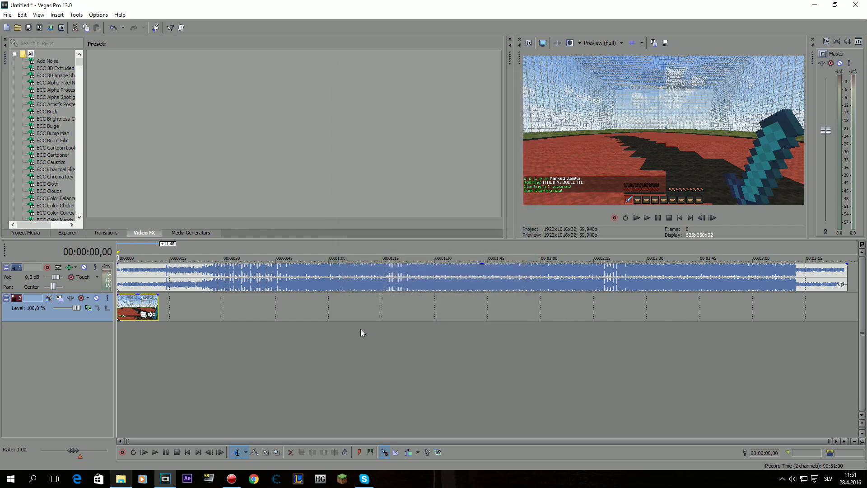
Step: Split the music just before the beat at about 00:01:16 and delete the part before the cut
scroll(628, 333, "up", 3)
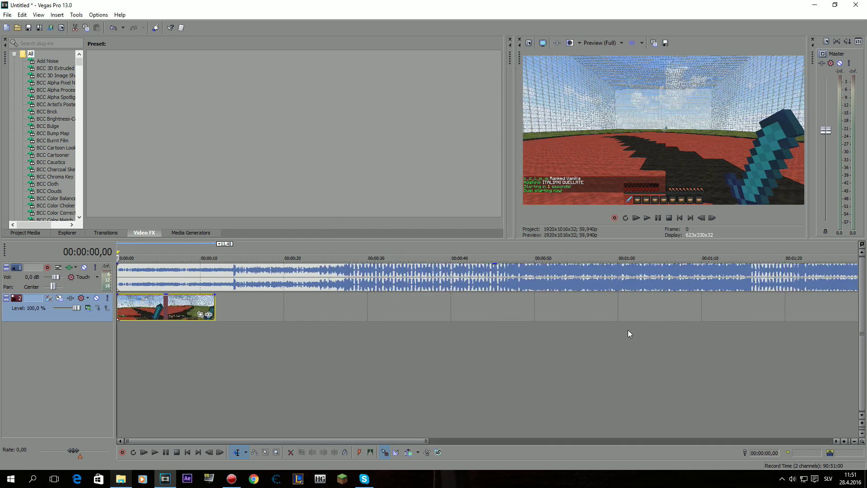
left_click(754, 327)
scroll(484, 310, "up", 10)
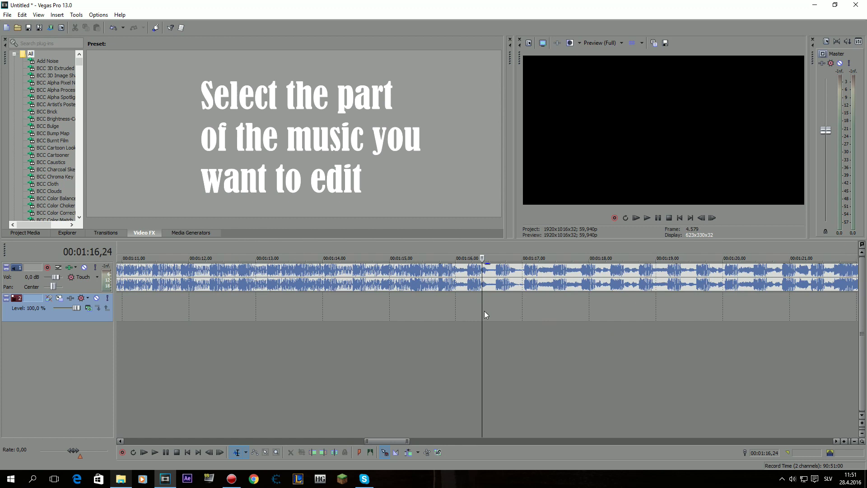
left_click(387, 324)
left_click(379, 328)
key("s")
left_click(367, 281)
key("Delete")
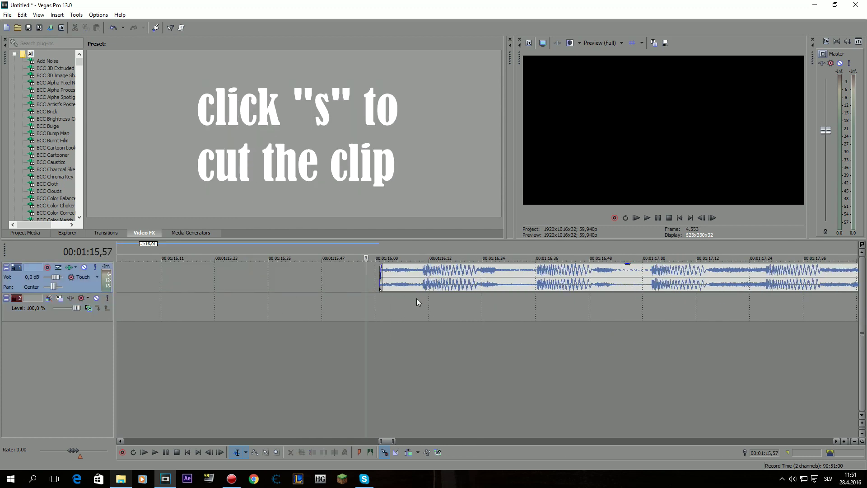
Step: Move the remaining music to the start of the timeline
scroll(480, 284, "down", 15)
left_click(529, 279)
left_click_drag(529, 279, 194, 274)
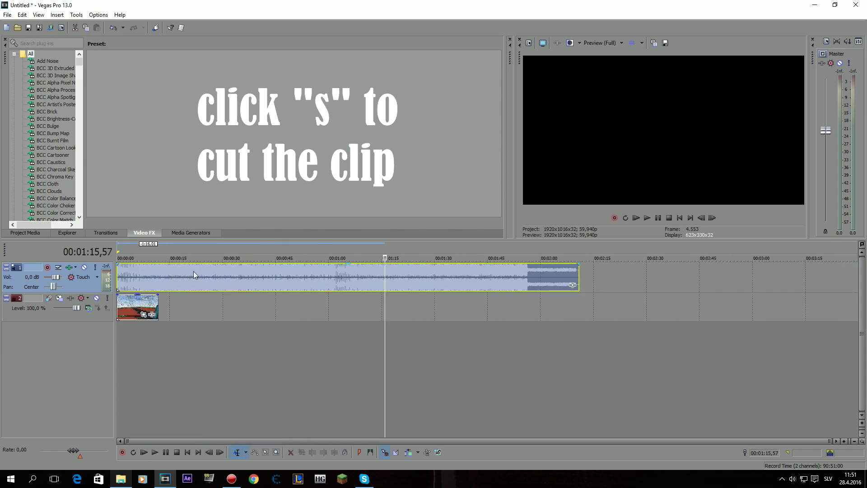
Step: Cut the video clip at about 00:00:01,56, delete the part before the cut and move the rest to the timeline start
left_click(126, 335)
scroll(259, 306, "up", 10)
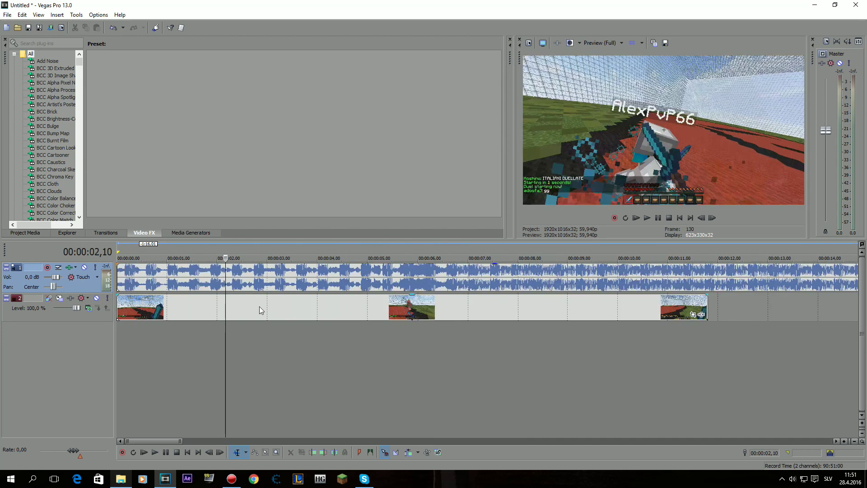
left_click_drag(332, 316, 311, 317)
left_click(310, 317)
key("s")
left_click(289, 315)
key("Delete")
left_click_drag(384, 307, 189, 306)
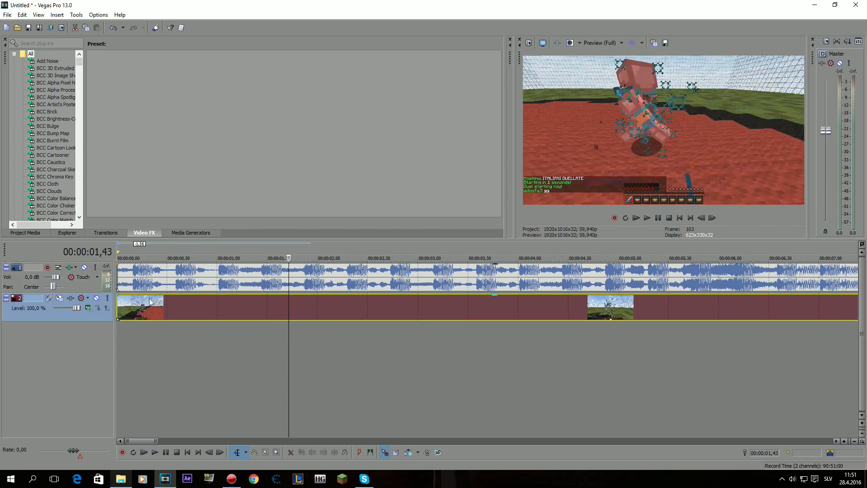
Step: Place a marker on the first beat of the music, at 00:00:00,10
left_click(136, 333)
scroll(277, 325, "up", 5)
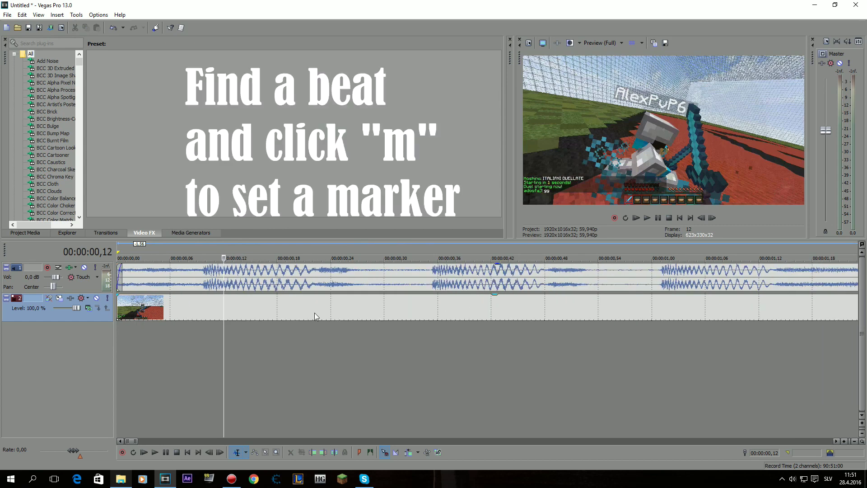
scroll(191, 325, "up", 1)
left_click(250, 302)
scroll(262, 308, "up", 4)
key("m")
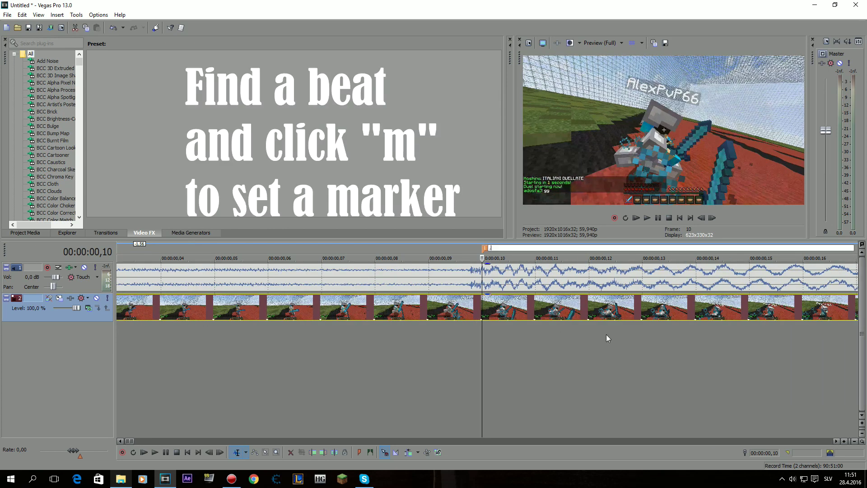
Step: Place markers on the second, third and fourth beats of the music
scroll(620, 304, "down", 5)
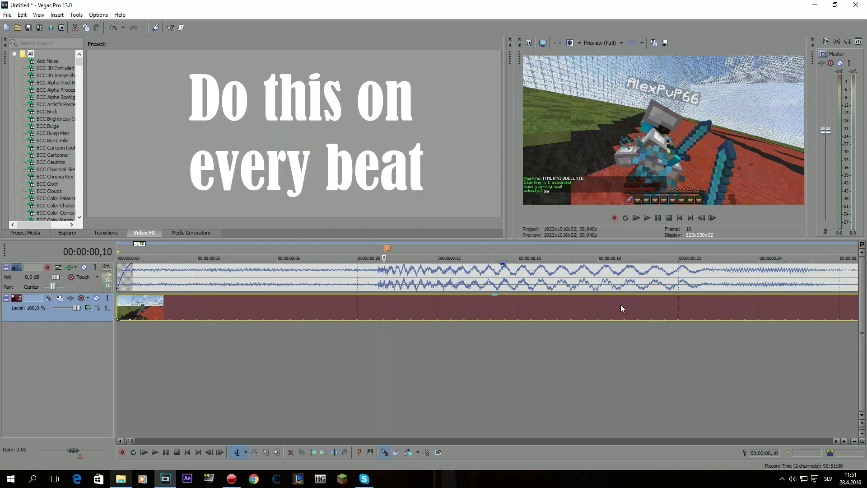
left_click(591, 306)
left_click(596, 305)
key("m")
scroll(637, 318, "down", 2)
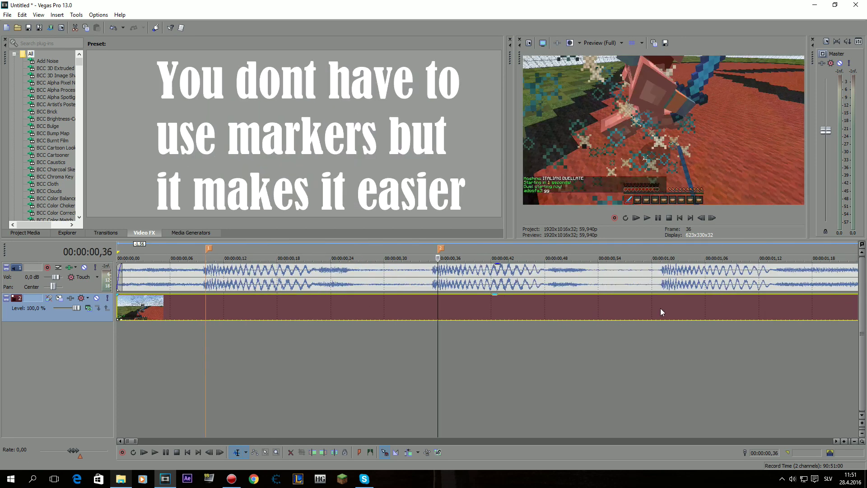
left_click(665, 306)
key("m")
scroll(666, 306, "down", 2)
left_click(506, 309)
key("m")
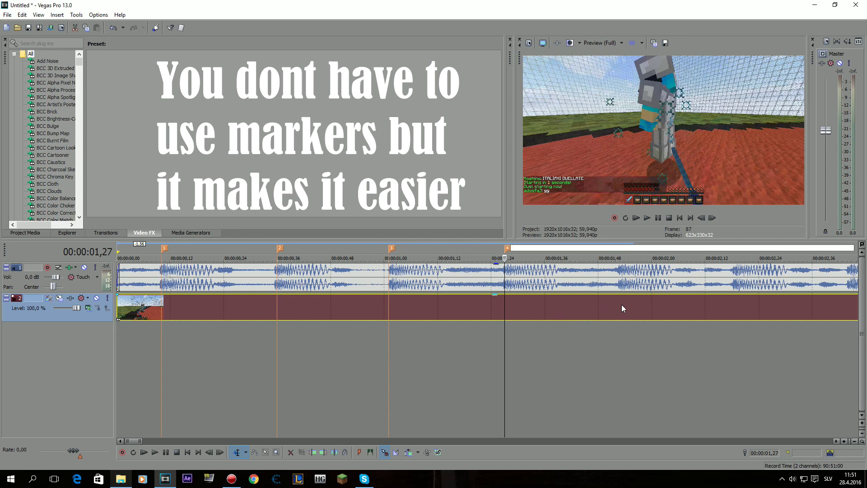
Step: Place markers on the fifth to eighth beats of the music
left_click(622, 305)
key("m")
left_click(731, 308)
scroll(731, 308, "down", 2)
key("m")
left_click(573, 311)
key("m")
left_click(655, 304)
Step: Place markers on the ninth to thirteenth beats of the music
key("m")
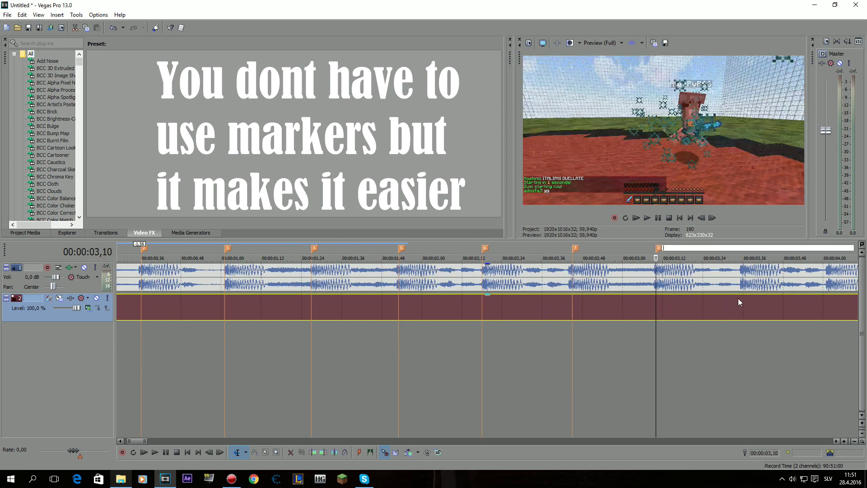
left_click(743, 301)
left_click(826, 305)
scroll(827, 305, "down", 1)
key("m")
left_click(538, 303)
Step: Place markers on the fourteenth to eighteenth beats of the music
key("m")
left_click(596, 303)
key("m")
left_click(656, 304)
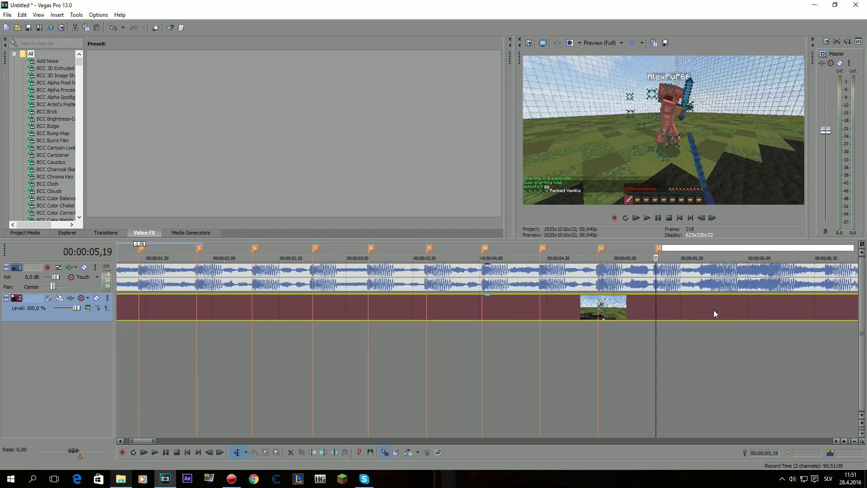
left_click(653, 309)
scroll(654, 304, "down", 1)
Step: Place markers on the nineteenth to twenty-third beats, up to the end of the video clip
key("m")
left_click(595, 306)
key("m")
left_click(710, 308)
key("m")
left_click(825, 309)
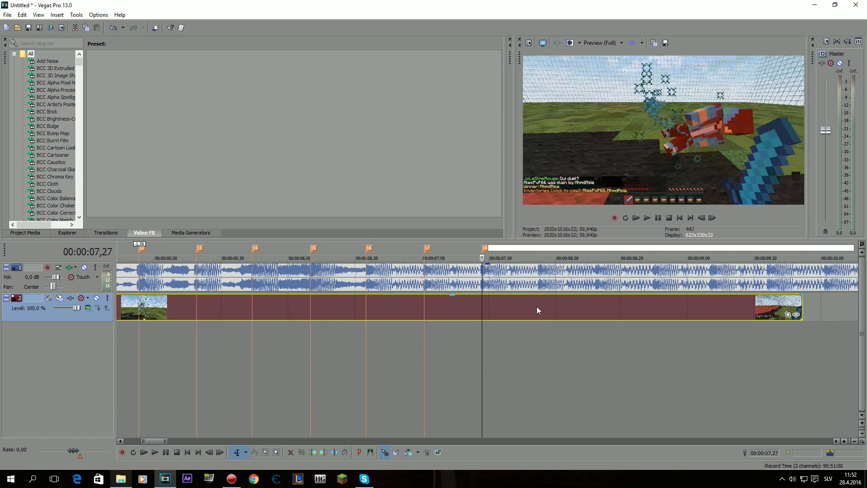
left_click(654, 308)
key("m")
left_click(709, 308)
key("m")
left_click(767, 308)
key("m")
left_click(743, 336)
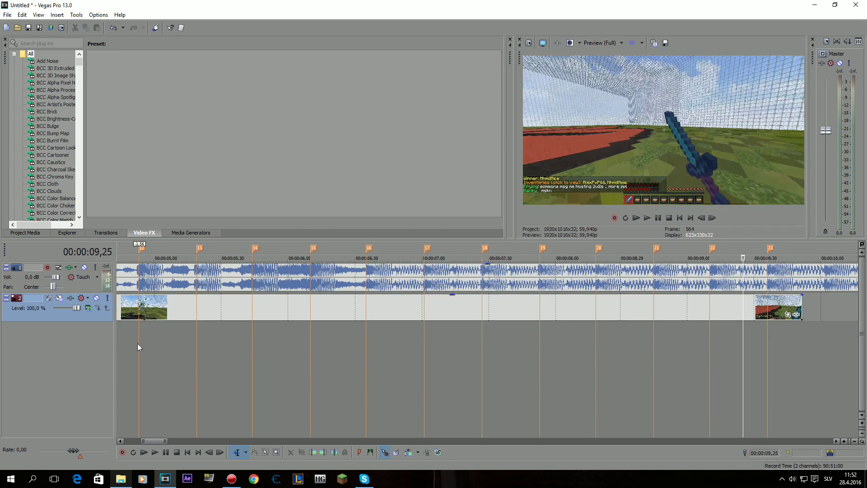
Step: Add a position keyframe at 00:00:00,01 in the video track's Track Motion
left_click(139, 342)
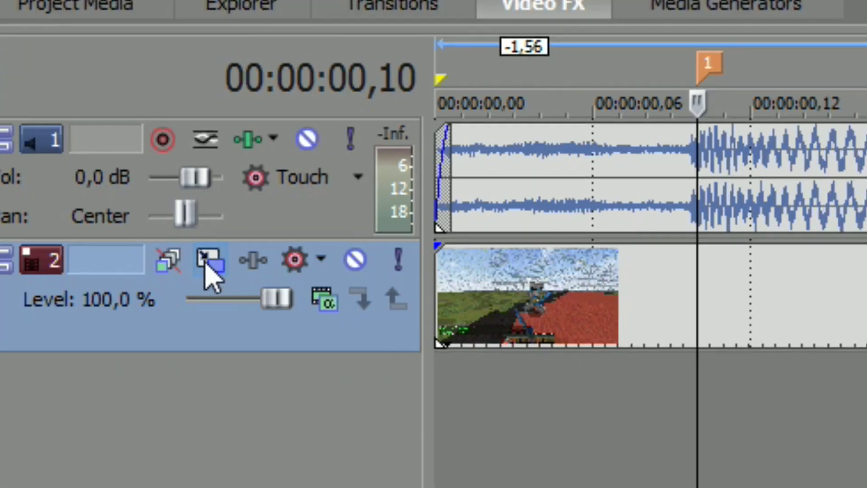
left_click(223, 263)
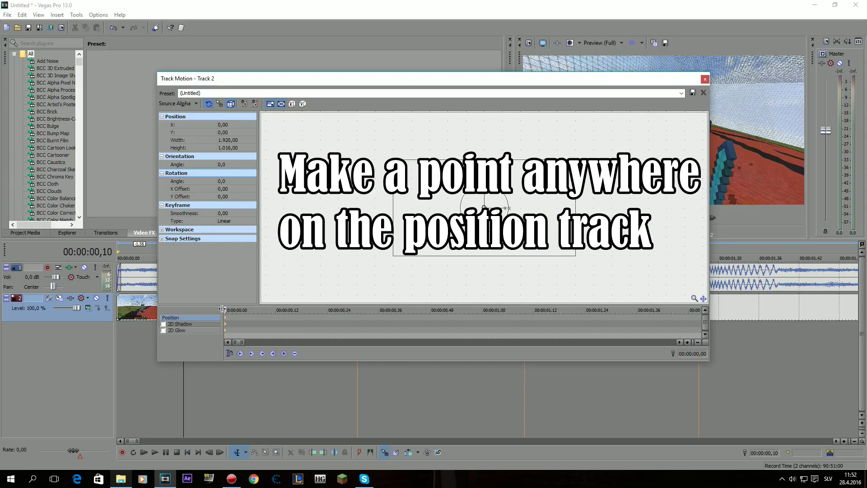
double_click(229, 317)
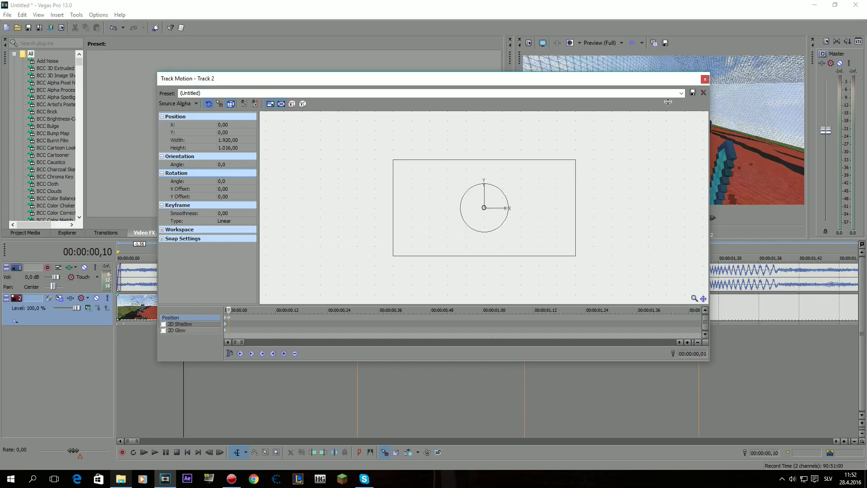
left_click(705, 80)
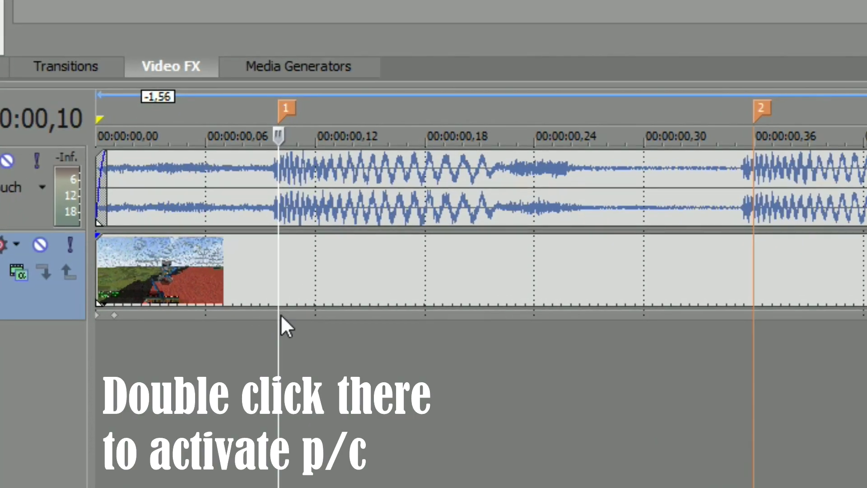
Step: Expand the track motion keyframes below the video track and add position keyframes on the first beat and four frames before it
double_click(281, 318)
scroll(397, 344, "up", 4)
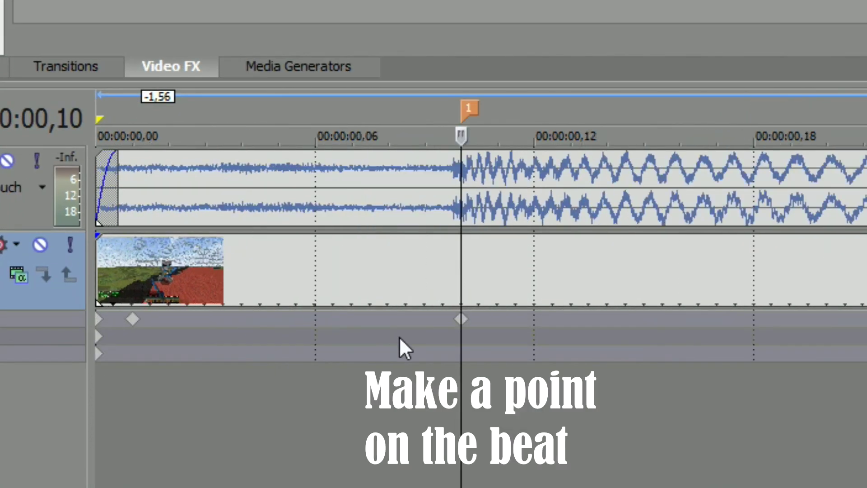
key("Left")
key("Left")
key("Left")
key("Left")
double_click(389, 317)
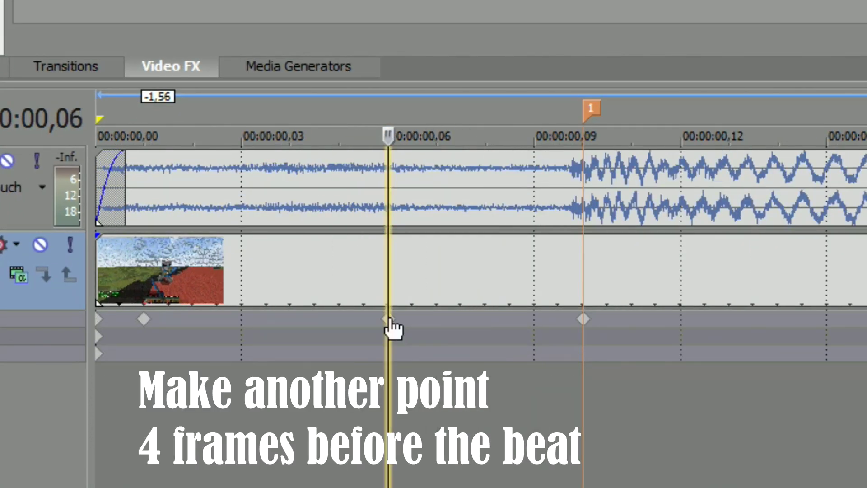
Step: Add position keyframes on the second, third and fourth beats and four frames before each
scroll(800, 357, "down", 1)
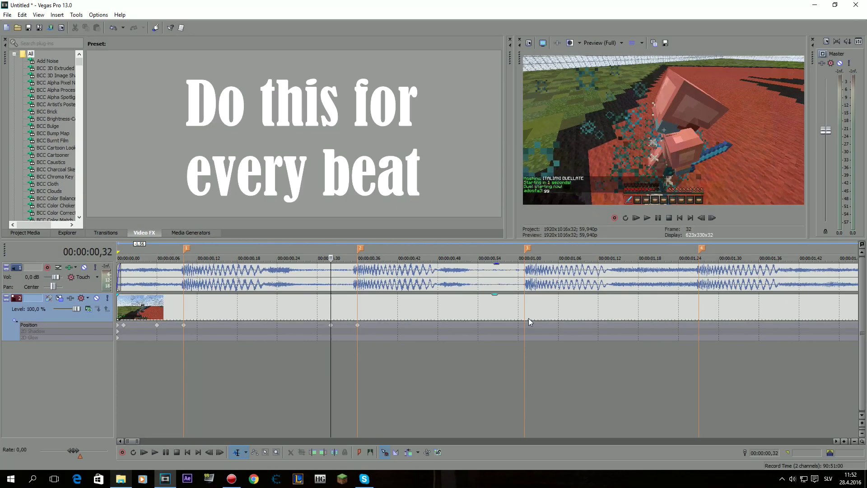
double_click(524, 323)
left_click_drag(525, 323, 497, 329)
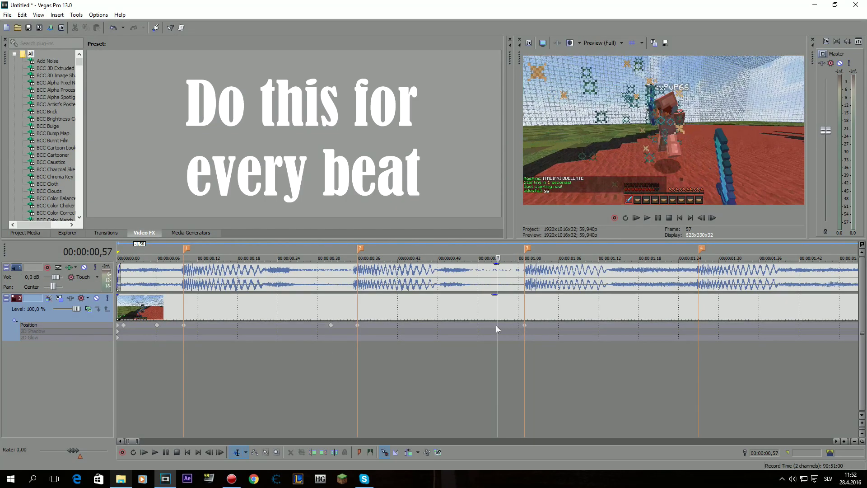
double_click(699, 328)
double_click(673, 328)
scroll(673, 330, "down", 1)
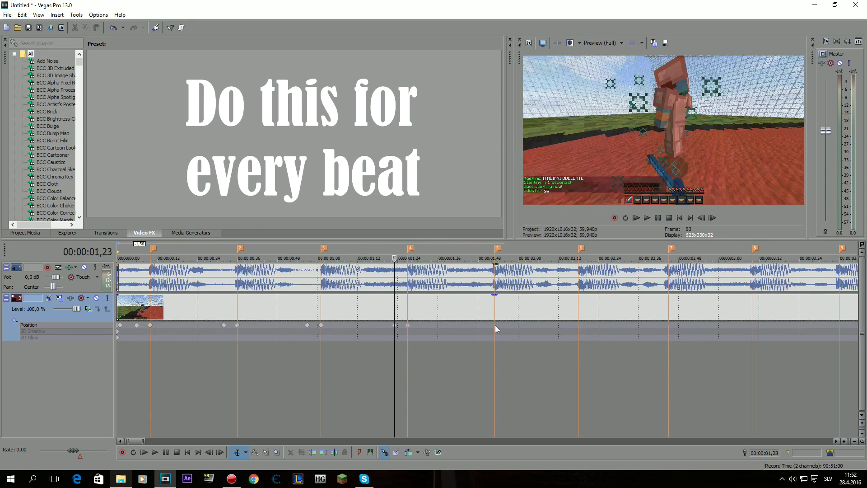
Step: Continue the pairs of position keyframes, on the beat and four frames before it, from the fifth to the sixteenth beat
double_click(495, 330)
left_click(482, 329)
key("space")
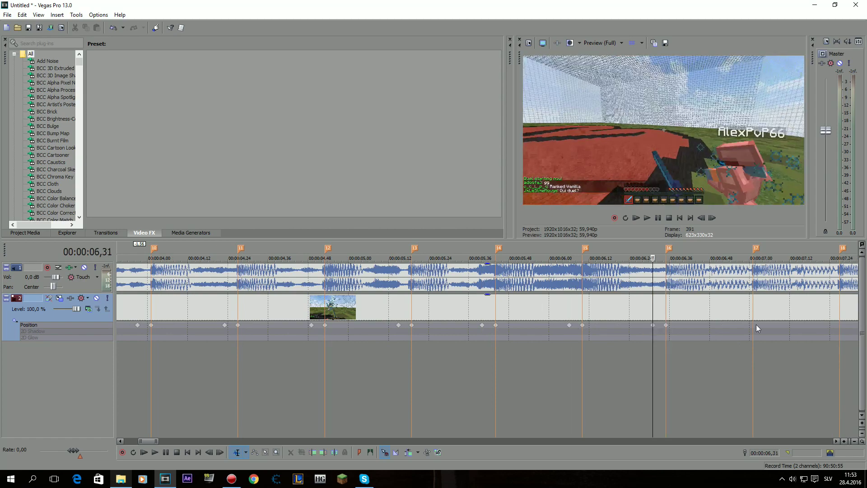
Step: Add position keyframes on the seventeenth to twenty-third beats and four frames before each
double_click(826, 329)
scroll(481, 329, "up", 1)
double_click(482, 328)
double_click(446, 328)
double_click(708, 328)
scroll(672, 328, "down", 1)
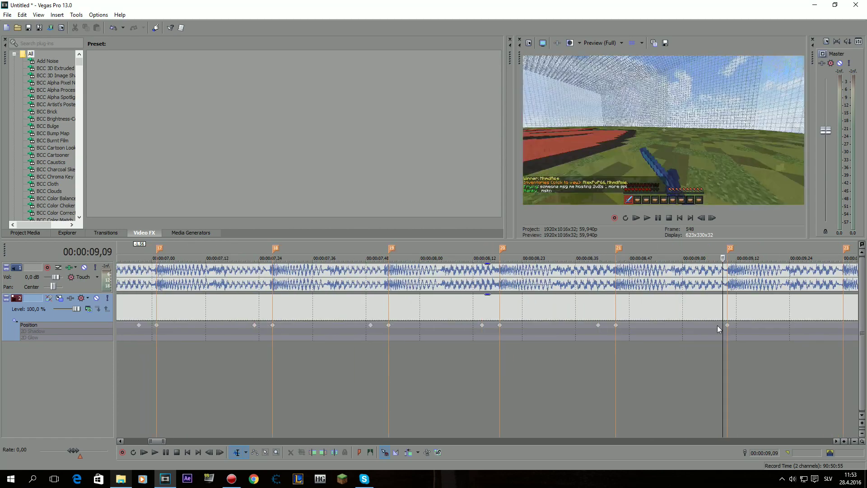
double_click(710, 329)
scroll(711, 329, "down", 1)
scroll(548, 323, "up", 3)
left_click(446, 325)
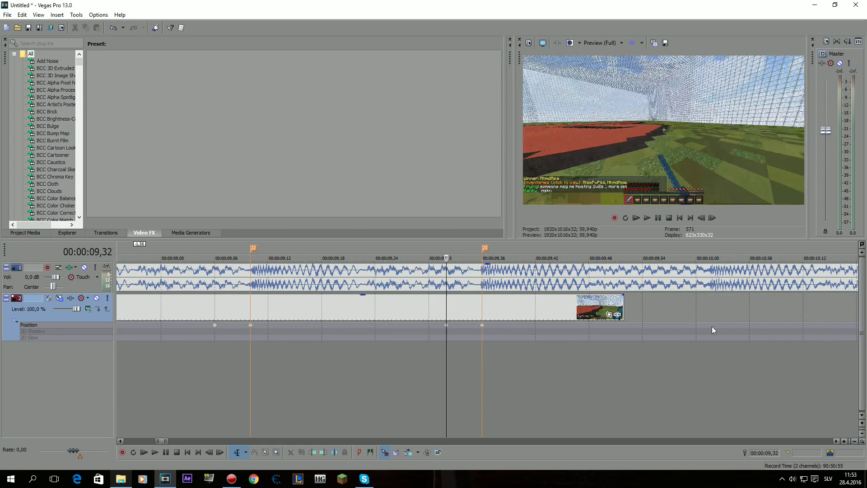
Step: Add position keyframes on the beat past the clip's end and four frames before it, and delete the one on the beat
left_click(712, 321)
left_click(713, 326)
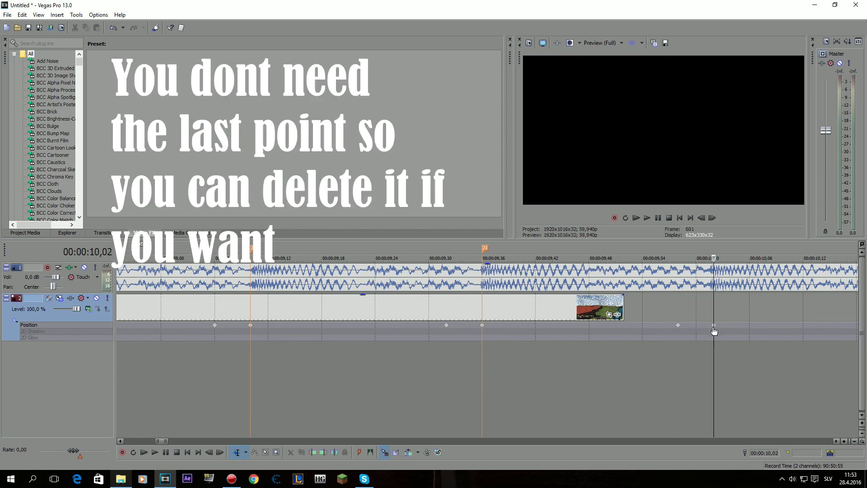
left_click(723, 332)
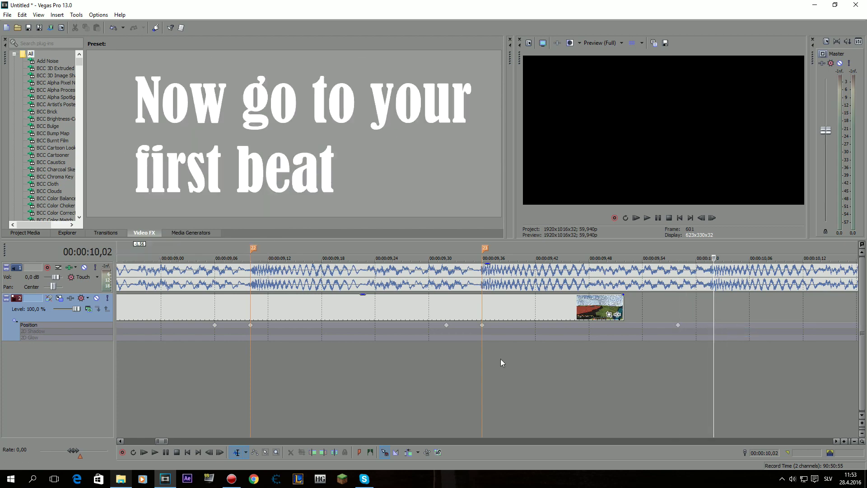
Step: Enlarge the track motion frame at the first beat's position keyframe to about 2,328 by 1,232
left_click(513, 358)
scroll(516, 355, "down", 4)
scroll(517, 354, "down", 3)
left_click(122, 351)
scroll(296, 362, "up", 10)
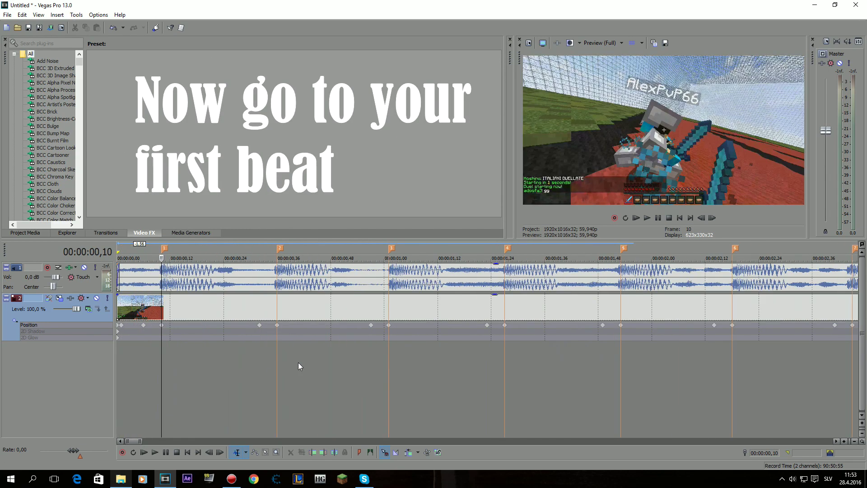
left_click(278, 357)
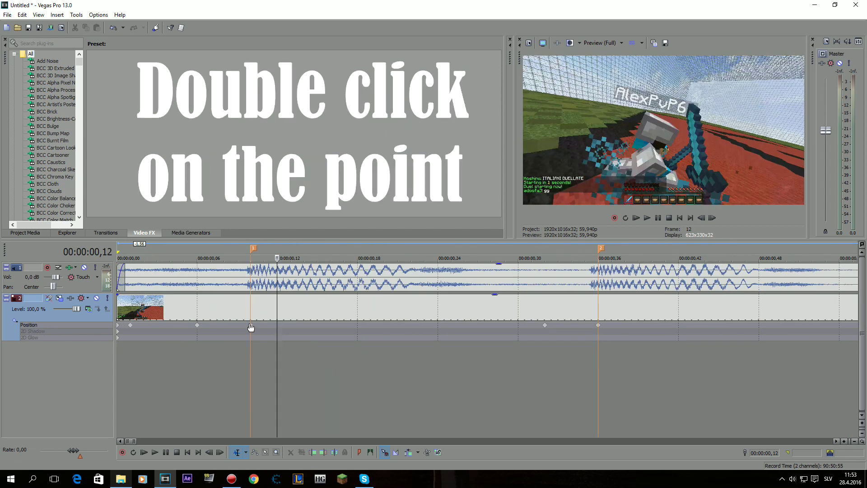
double_click(250, 325)
left_click_drag(443, 80, 233, 34)
left_click_drag(365, 210, 385, 221)
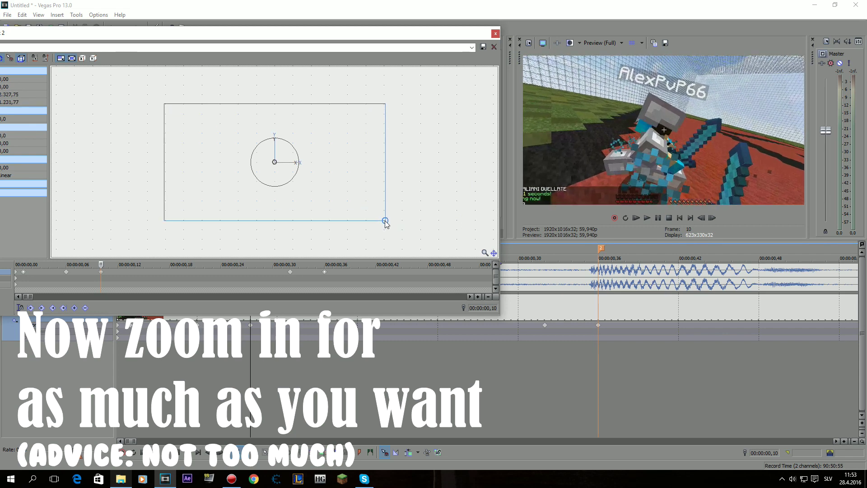
Step: Enlarge the track motion frame at the second beat's keyframe to about 2,403 by 1,272 and by a similar amount at the third beat's
left_click(599, 325)
left_click_drag(365, 210, 388, 222)
scroll(630, 383, "down", 2)
scroll(630, 383, "down", 1)
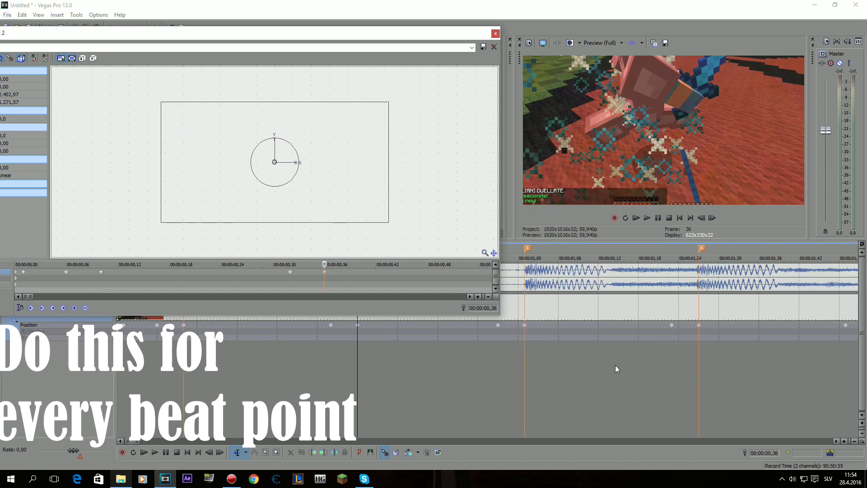
left_click(524, 326)
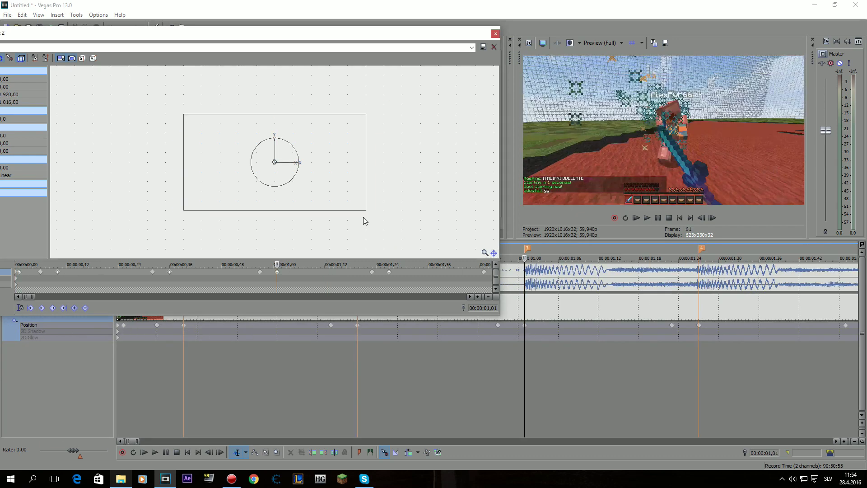
left_click_drag(366, 210, 389, 222)
Step: Copy an enlarged beat keyframe and paste it onto the keyframes of the fifth and sixth beats
left_click(699, 326)
scroll(265, 273, "down", 1)
left_click(277, 278)
left_click(251, 271)
right_click(250, 271)
left_click(266, 288)
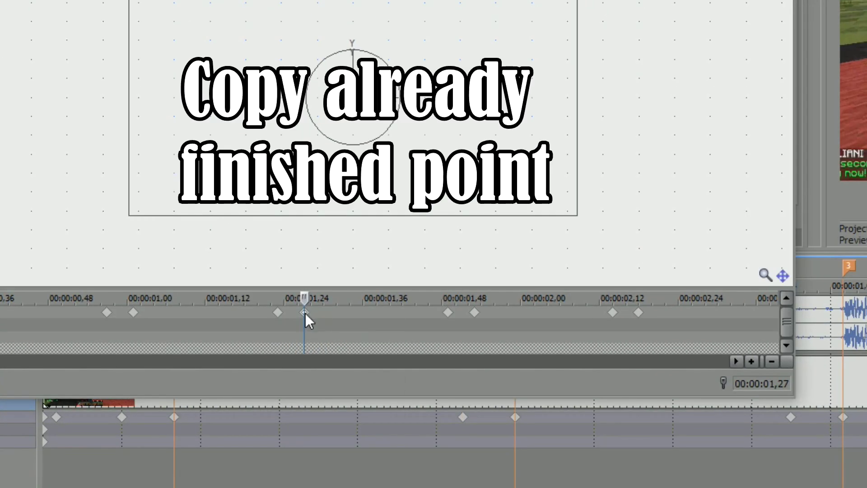
left_click(475, 314)
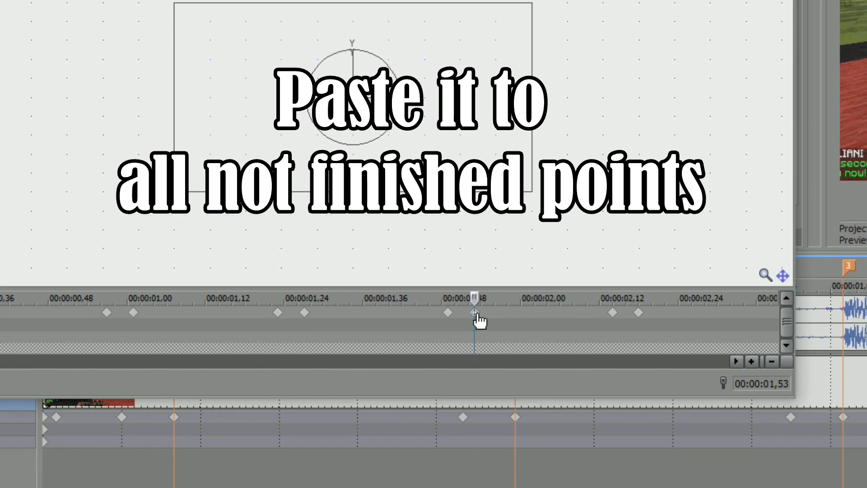
right_click(477, 316)
left_click(518, 366)
left_click(639, 312)
right_click(637, 311)
left_click(674, 361)
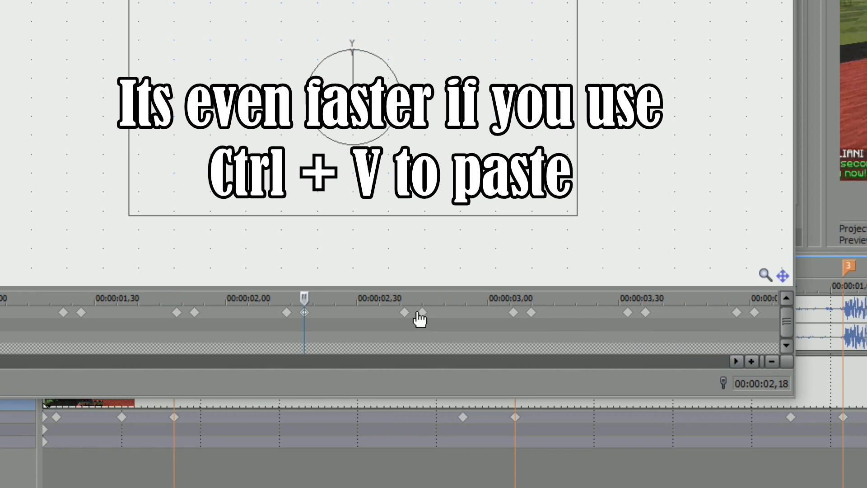
Step: Paste the enlarged keyframe onto the on-beat keyframes of the remaining beats
left_click(418, 313)
key("ctrl+v")
key("ctrl+v")
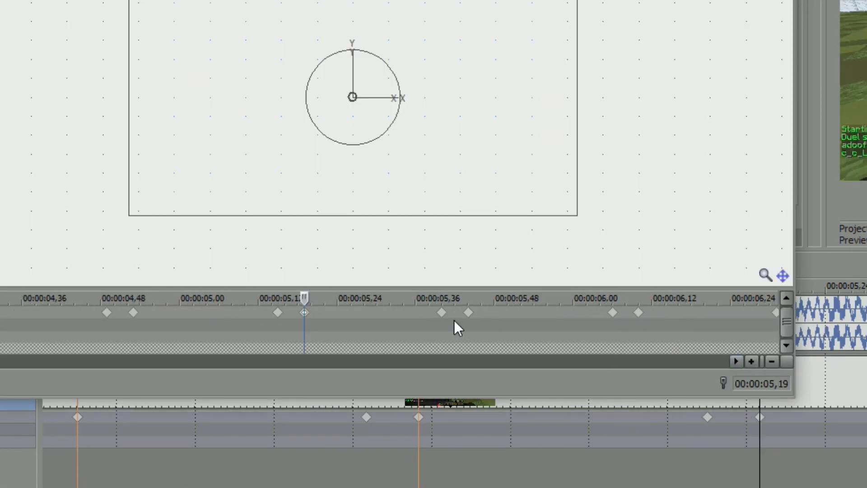
left_click(470, 314)
left_click(723, 312)
scroll(724, 313, "down", 1)
left_click(361, 312)
left_click(415, 313)
key("ctrl+v")
left_click(471, 312)
key("ctrl+v")
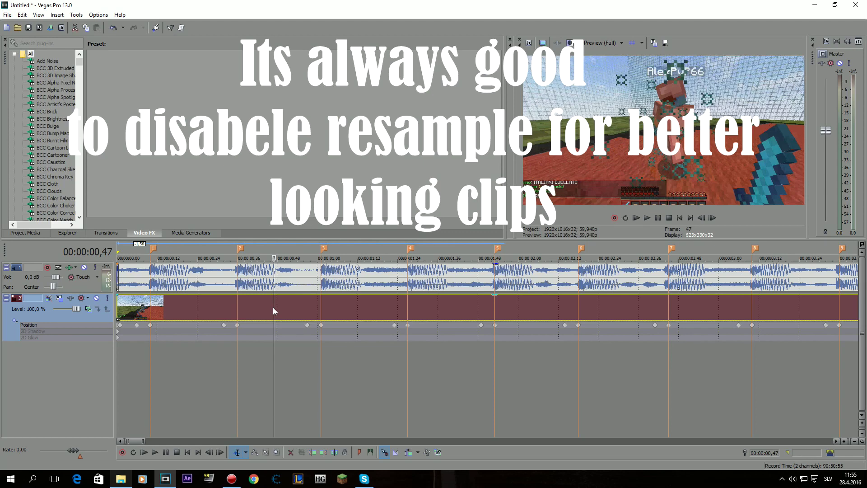
Step: Disable resampling for the video clip
right_click(273, 307)
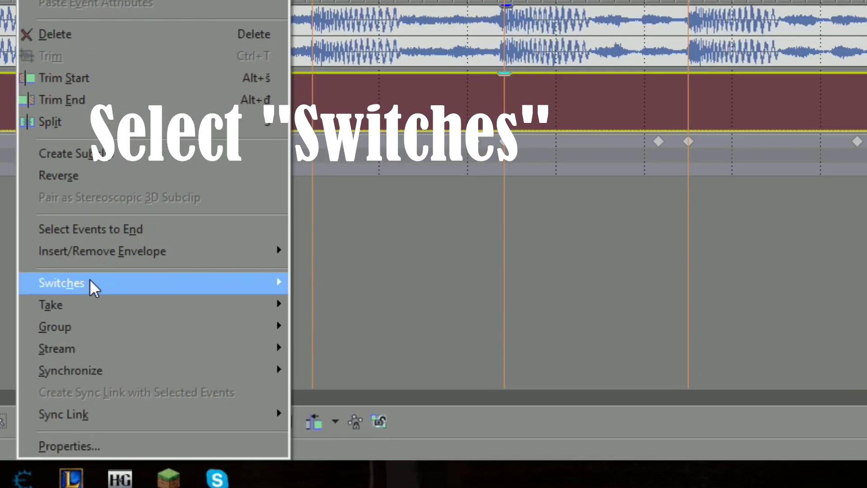
mouse_move(101, 283)
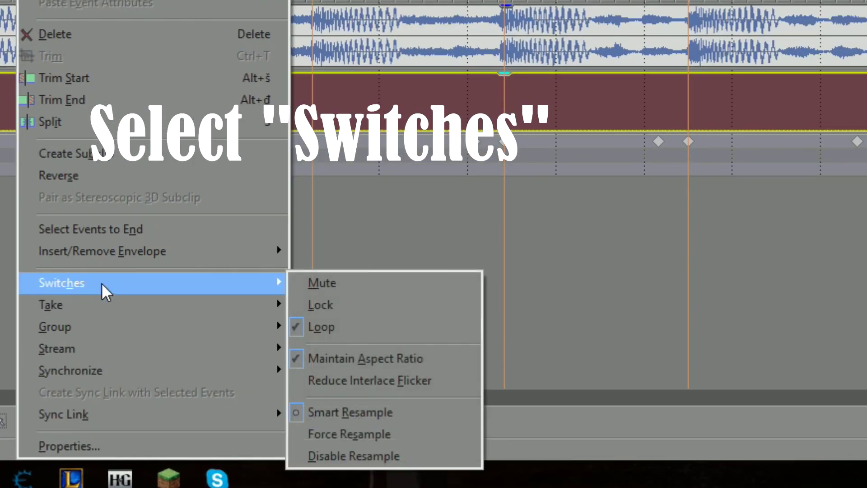
left_click(334, 454)
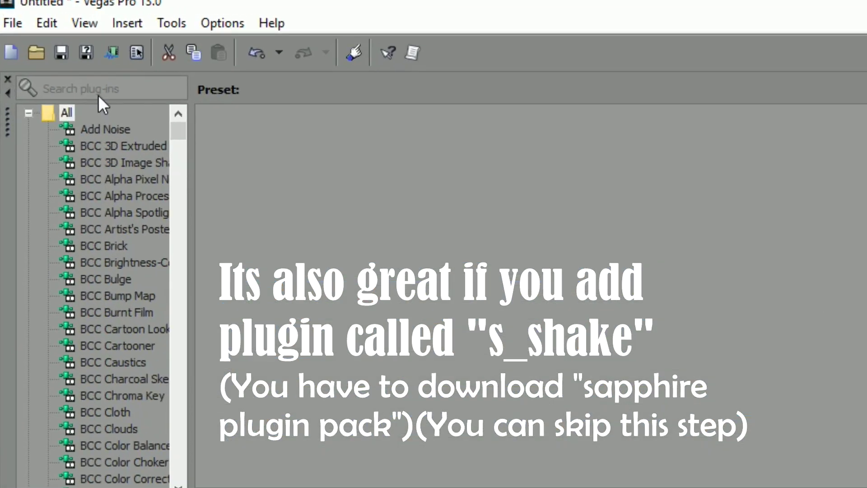
Step: Find the S_Shake effect and apply its BEST2 preset to the video track
left_click(98, 93)
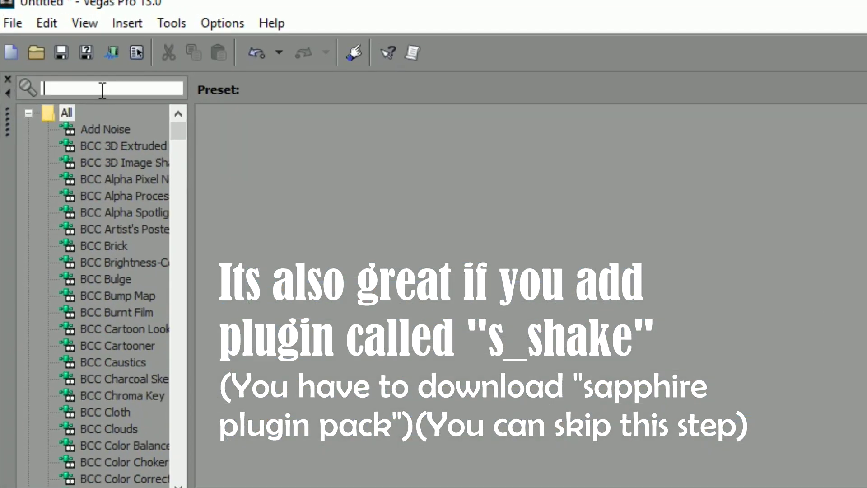
type("s_shake")
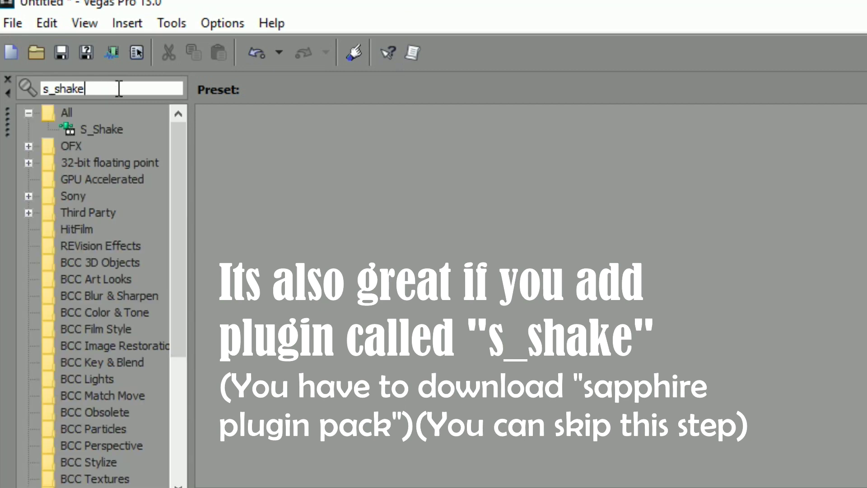
left_click(102, 130)
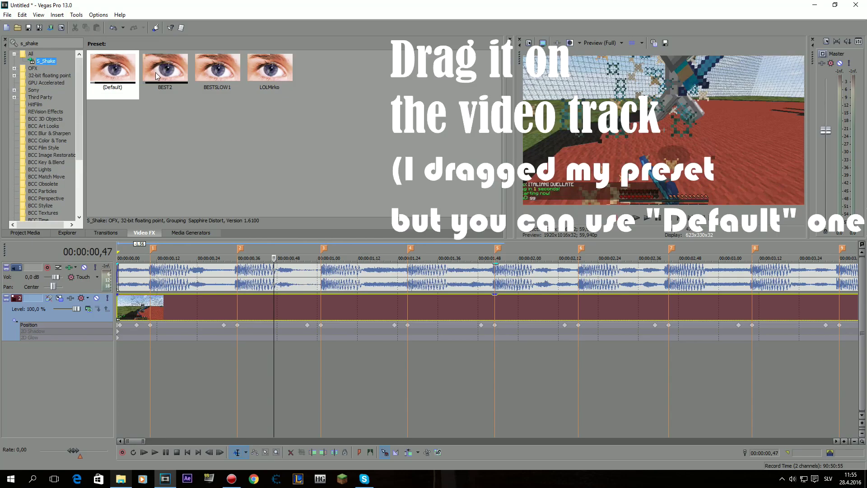
left_click_drag(157, 76, 82, 309)
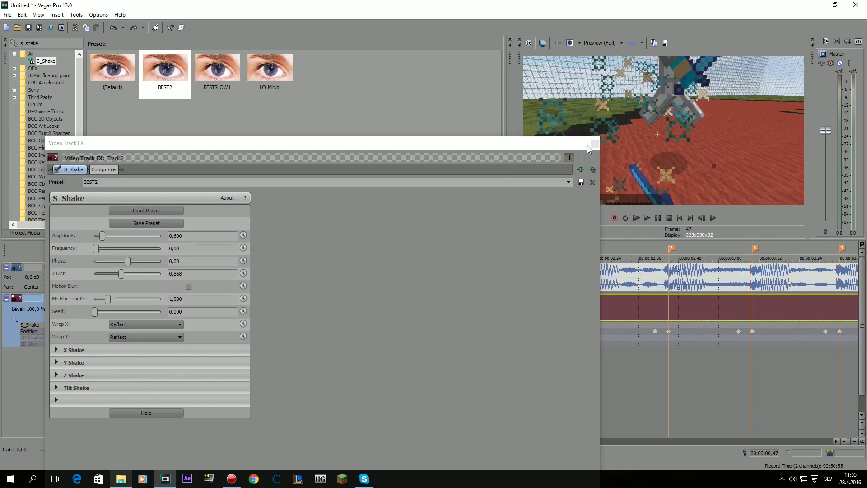
left_click(593, 143)
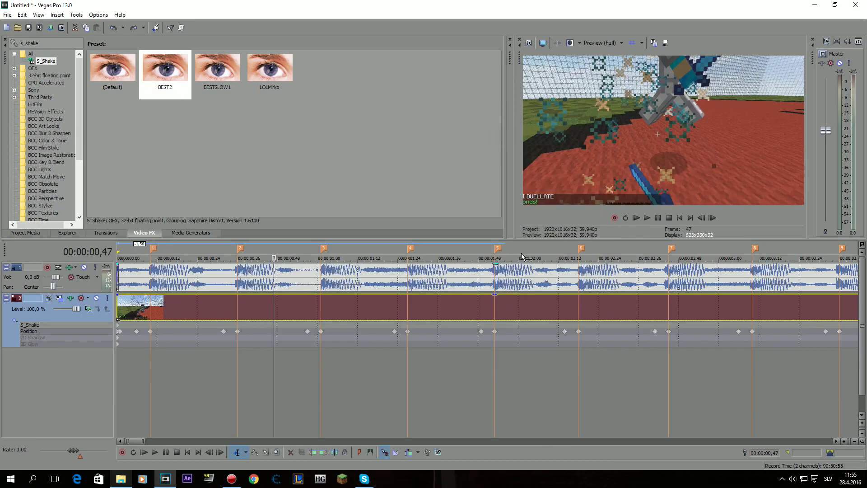
left_click_drag(274, 311, 223, 313)
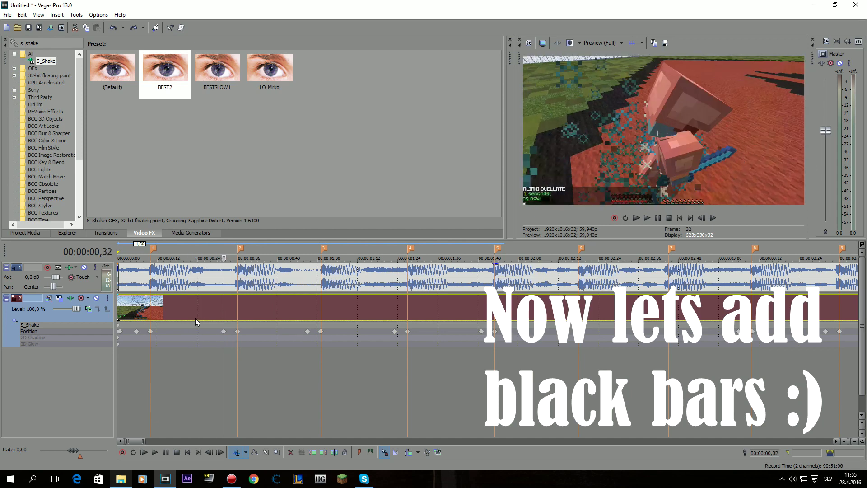
Step: Insert a new video track and set its compositing mode to Multiply (Mask)
right_click(70, 400)
left_click(103, 420)
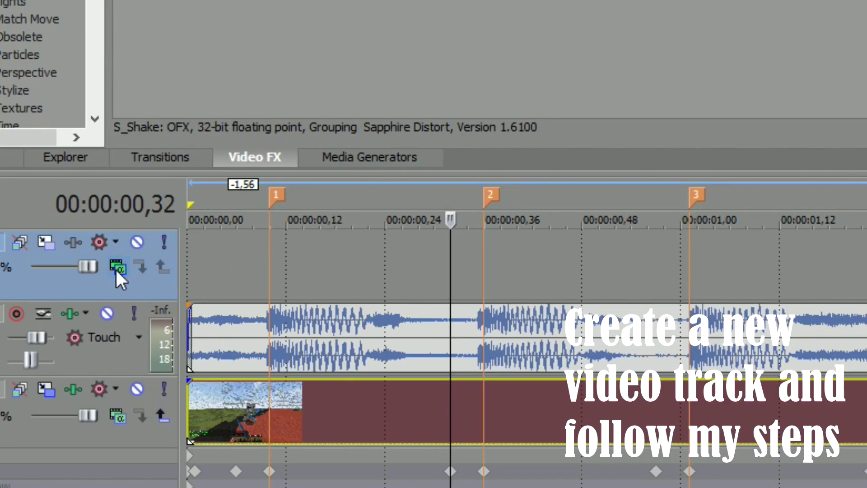
left_click(89, 277)
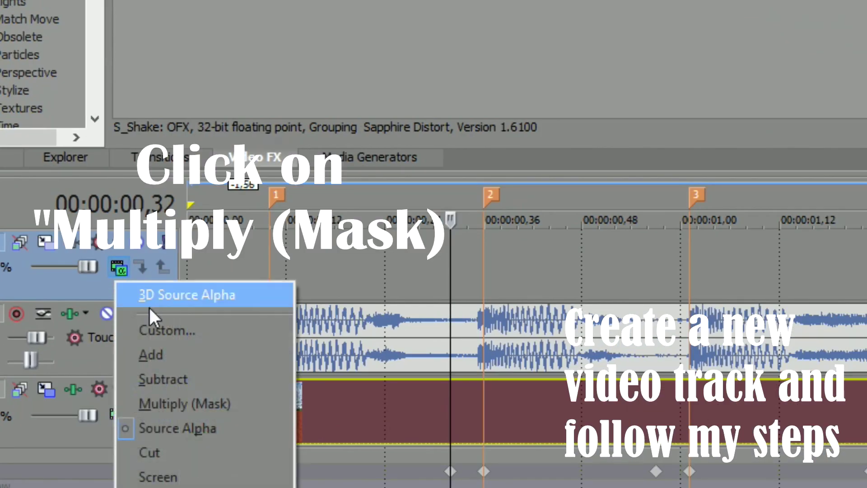
left_click(125, 332)
Step: Add a white Sony Solid Color generated clip at the start of the new video track
left_click(343, 358)
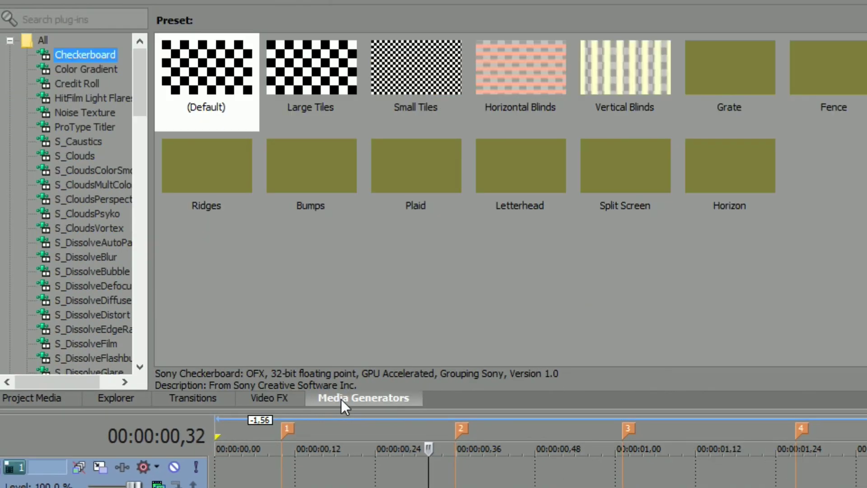
left_click_drag(140, 110, 140, 345)
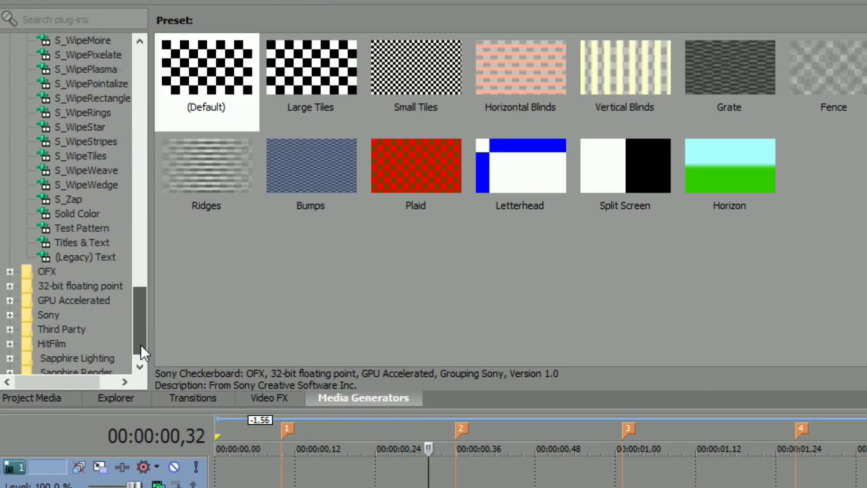
left_click(10, 286)
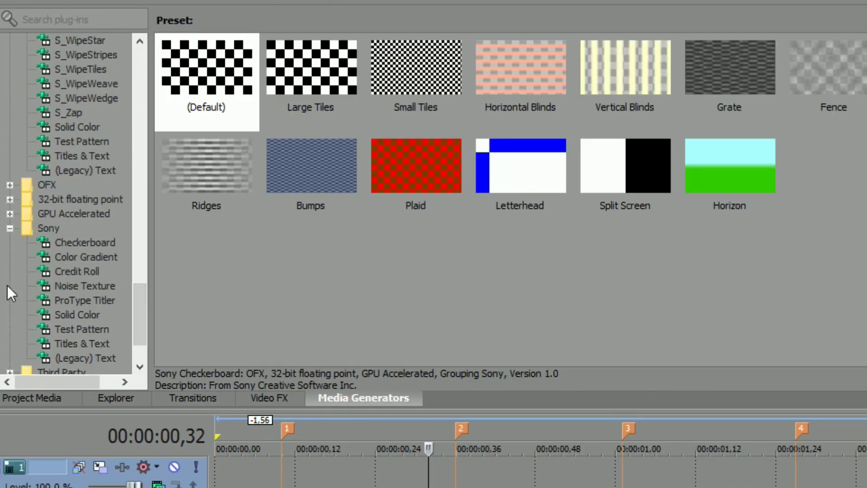
left_click(80, 315)
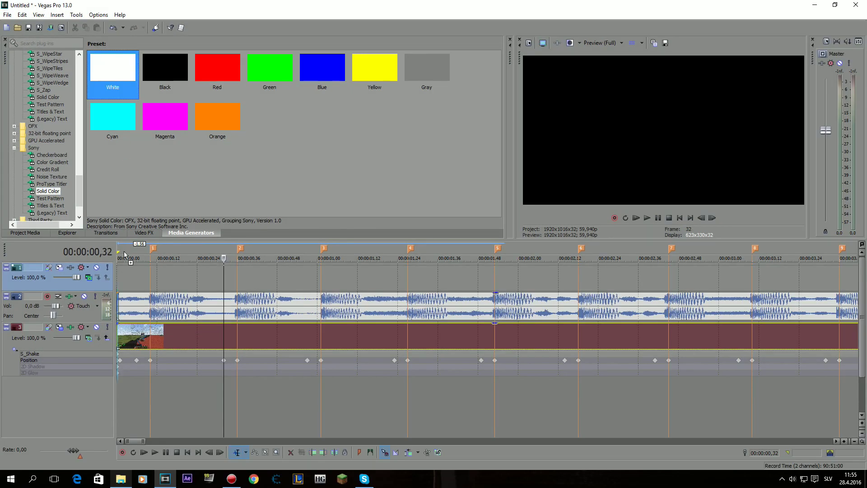
left_click_drag(122, 274, 123, 275)
left_click(309, 52)
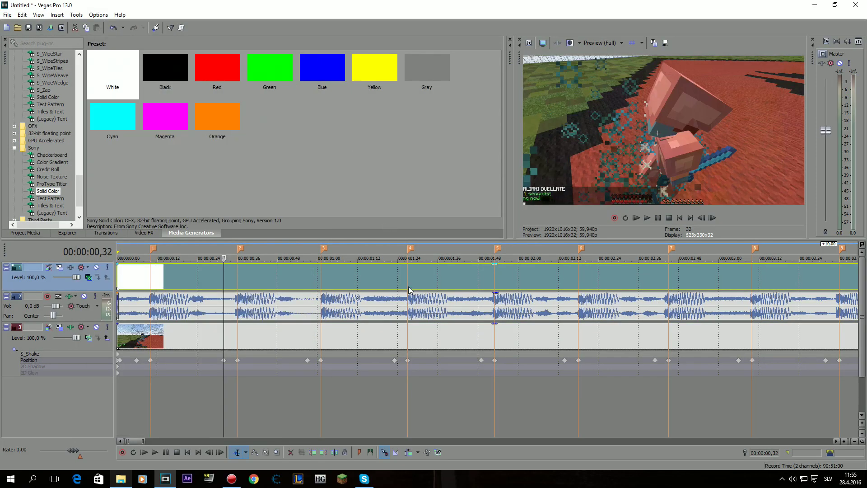
Step: Trim the end of the white solid to the end of the gameplay clip at 00:00:09,52
scroll(423, 283, "down", 5)
left_click(362, 333)
scroll(410, 290, "up", 5)
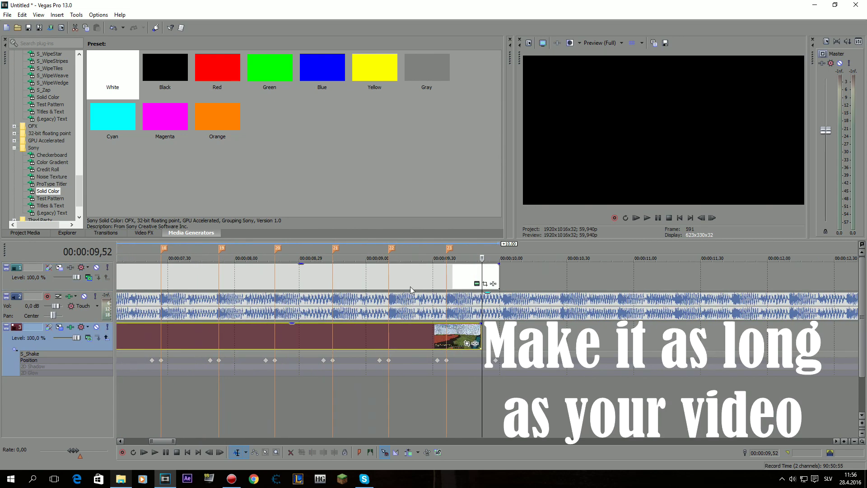
left_click_drag(497, 278, 484, 276)
scroll(444, 303, "down", 4)
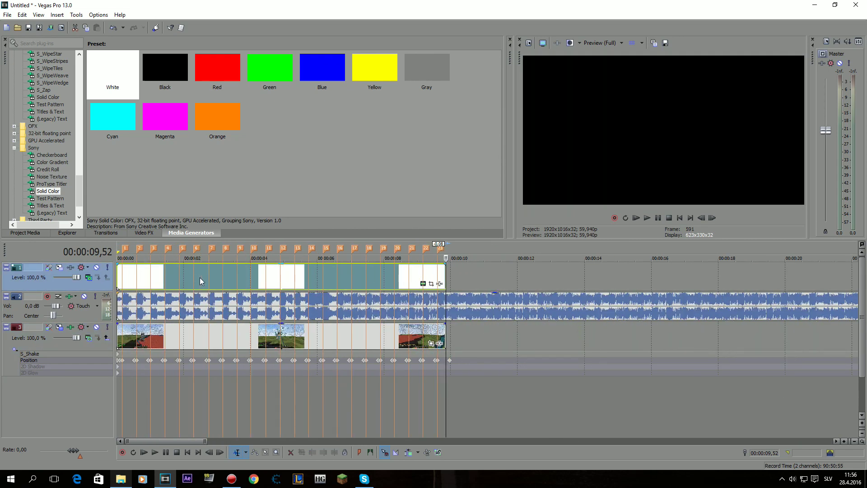
Step: Resize the white solid vertically in Pan/Crop to create black bars above and below the picture
left_click(199, 277)
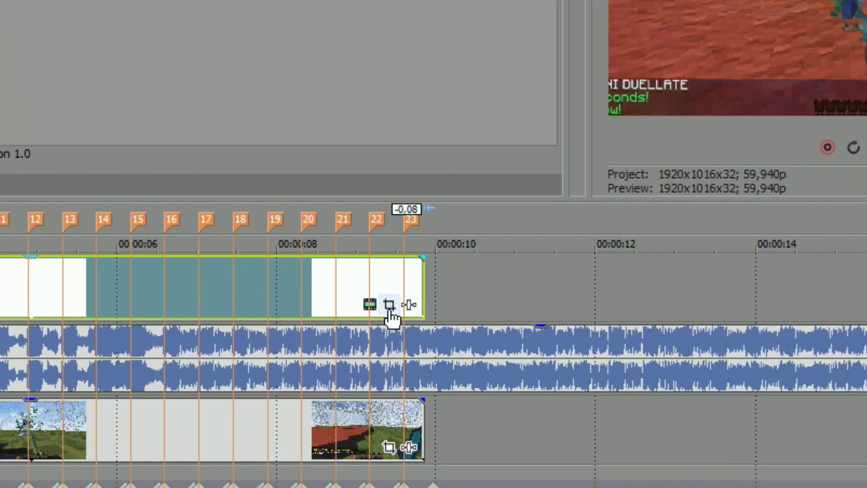
left_click(388, 308)
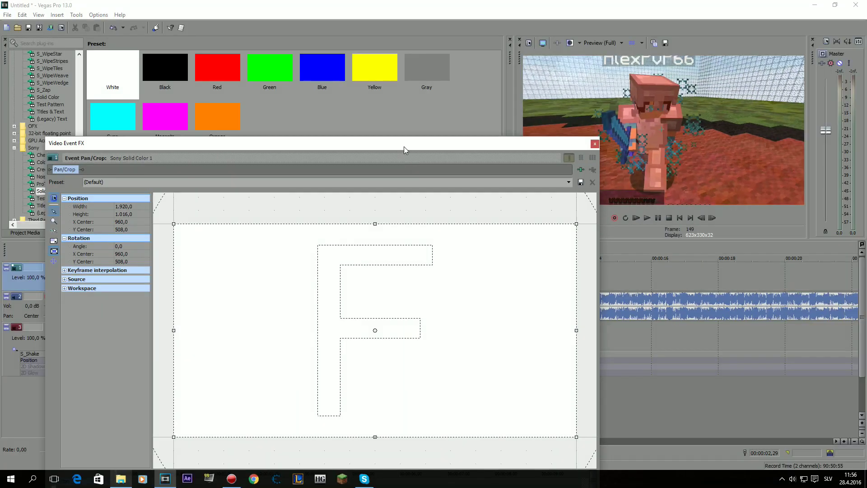
left_click_drag(322, 0, 200, 0)
left_click_drag(353, 65, 341, 50)
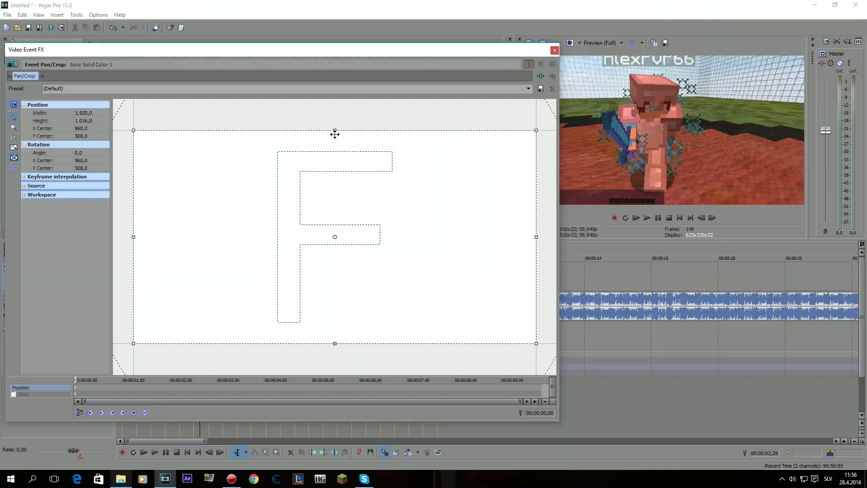
left_click_drag(335, 130, 336, 154)
left_click(555, 51)
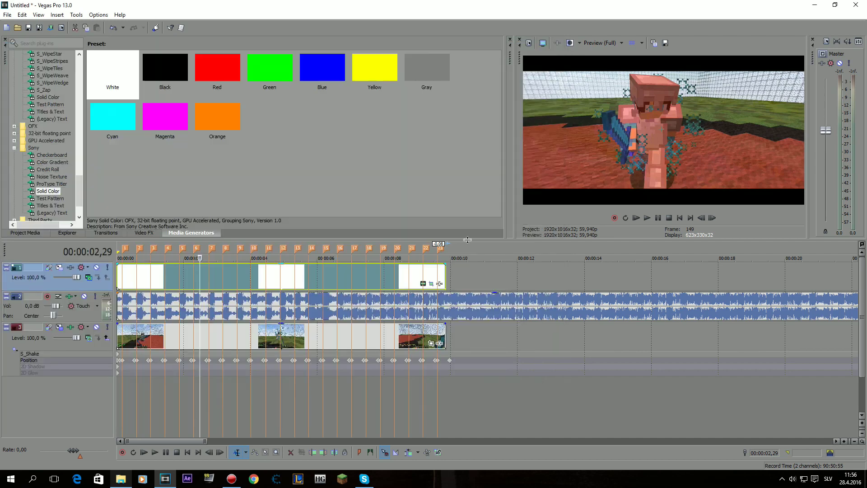
Step: Select the time range from the start to 00:00:09,52 and render a preview of it
left_click_drag(443, 392, 79, 353)
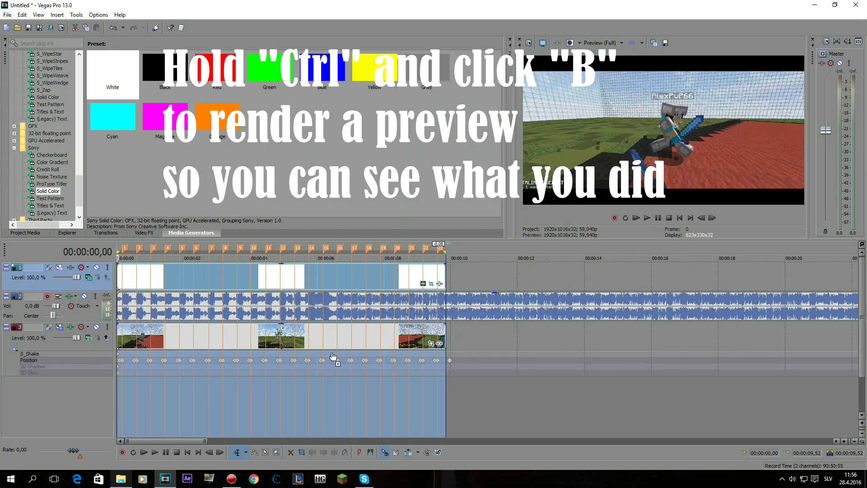
key("Right")
key("Right")
key("Right")
key("Right")
key("Right")
key("Right")
key("Right")
key("Right")
key("Right")
key("Right")
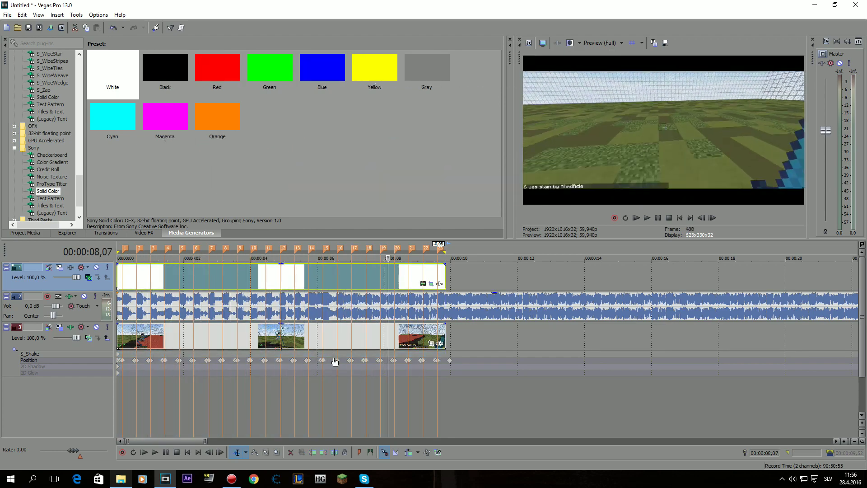
Step: Readjust the white solid's Pan/Crop frame to make the black bars thinner
left_click(431, 283)
left_click_drag(336, 325, 336, 342)
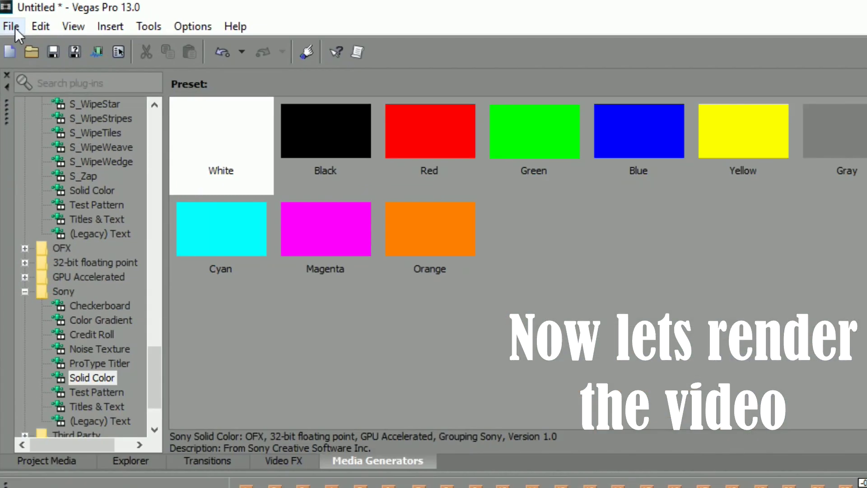
Step: Open the Render As settings and choose the Sony AVC/MVC template Internet 1920x1080-60pYT1 as output format
left_click(9, 15)
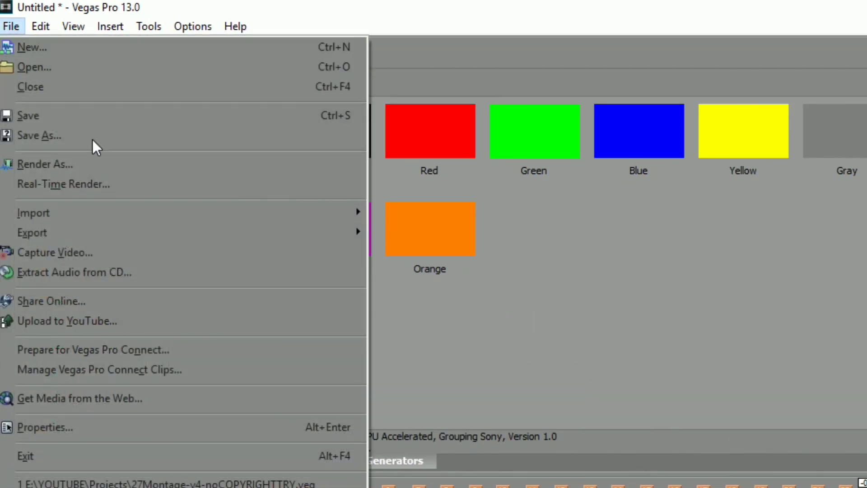
left_click(96, 163)
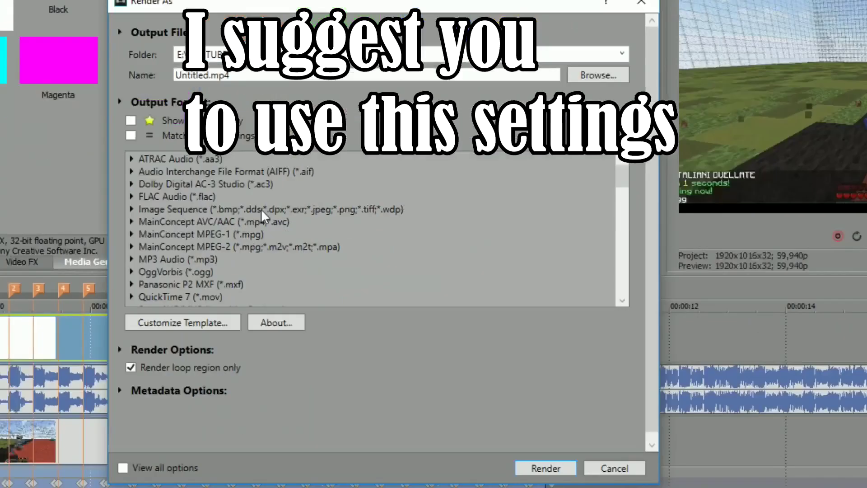
scroll(225, 230, "down", 2)
left_click(131, 234)
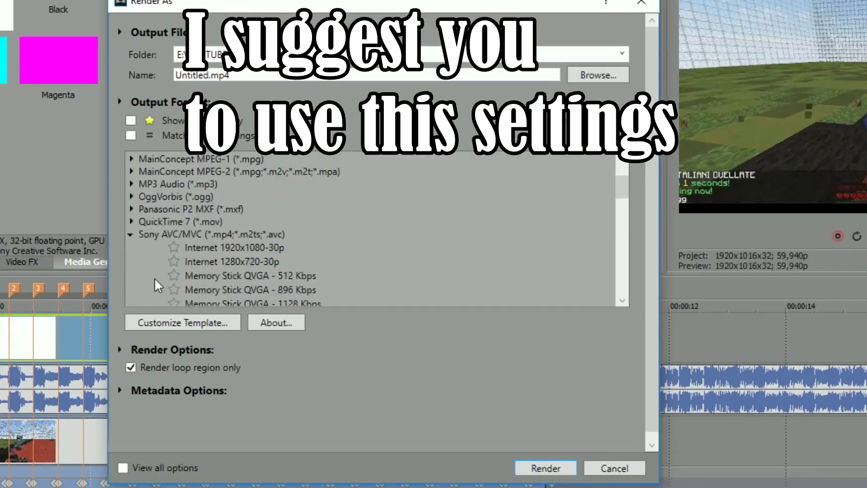
left_click(177, 232)
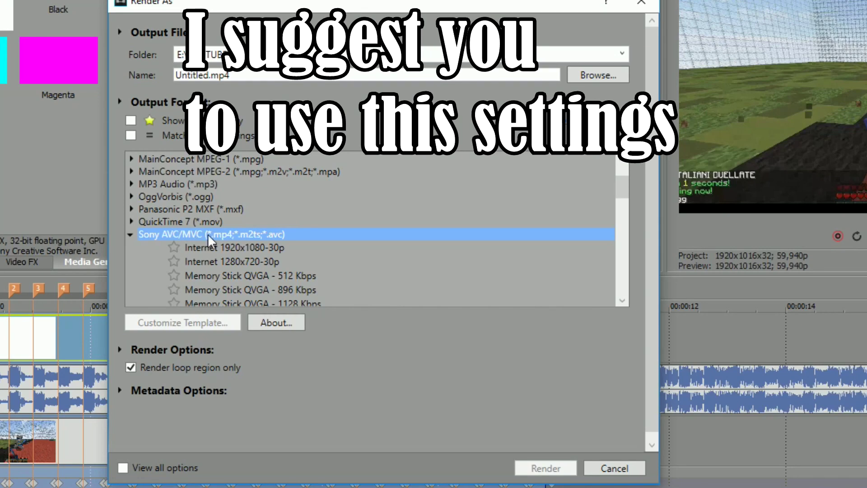
scroll(210, 234, "down", 10)
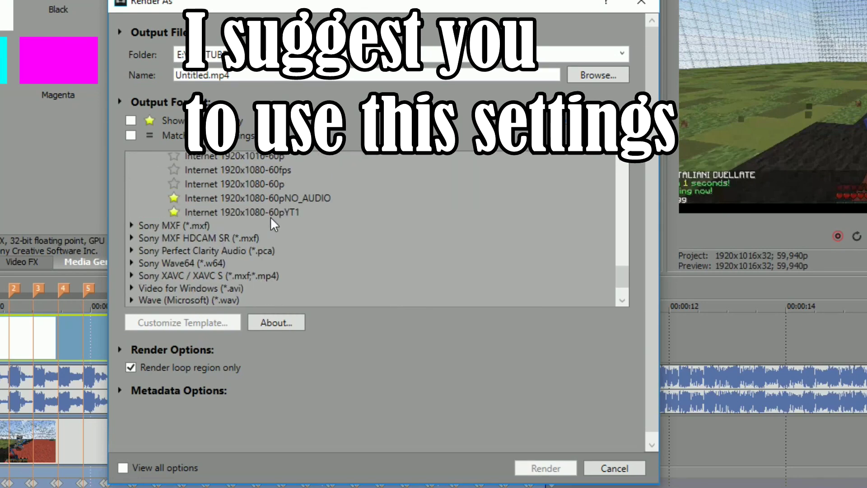
left_click(278, 211)
Step: Review the video, audio, system and project settings of the Internet 1920x1080-60pYT1 template without changing them
left_click(228, 322)
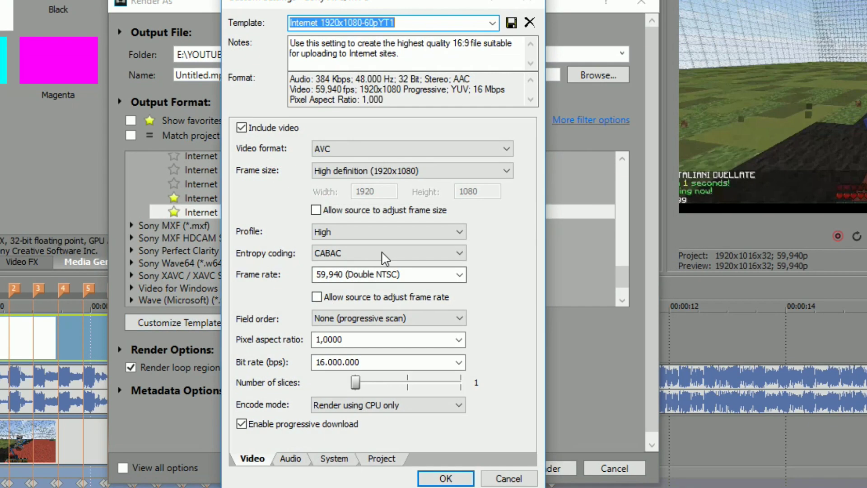
left_click(299, 461)
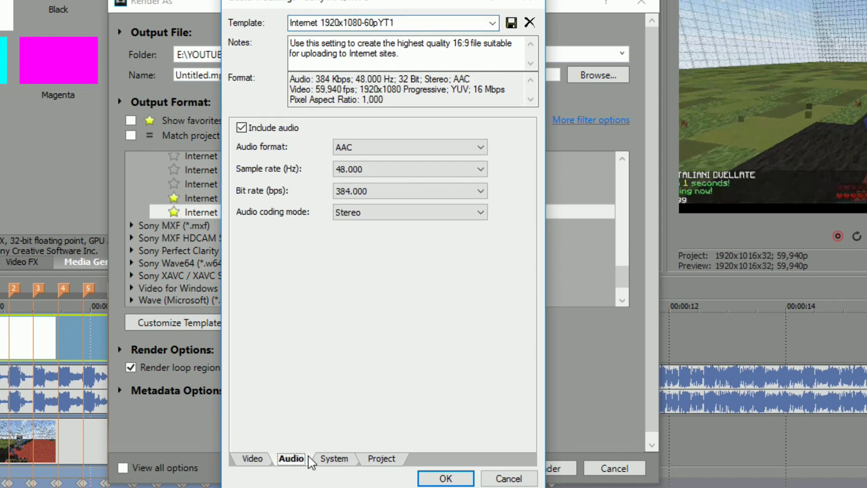
left_click(334, 459)
left_click(382, 459)
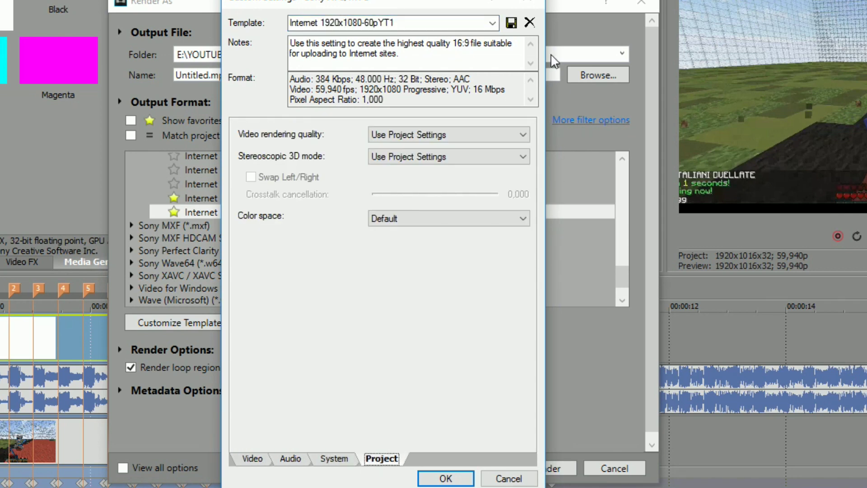
left_click(532, 3)
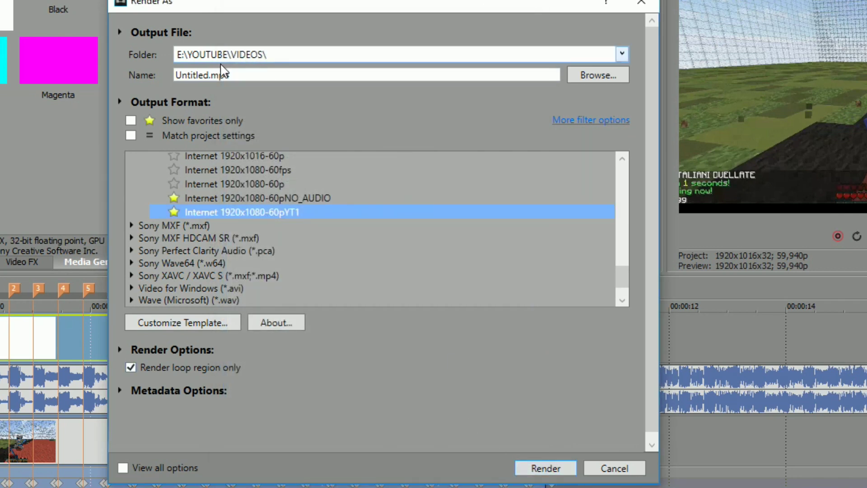
Step: Name the output file LOLEDITLOL.mp4 and start rendering the loop region
left_click(207, 75)
double_click(206, 75)
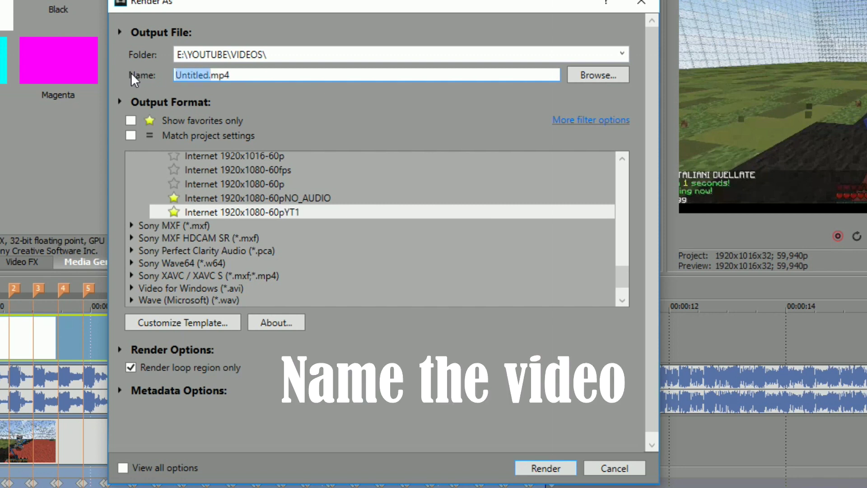
type("LOLEDITLOL")
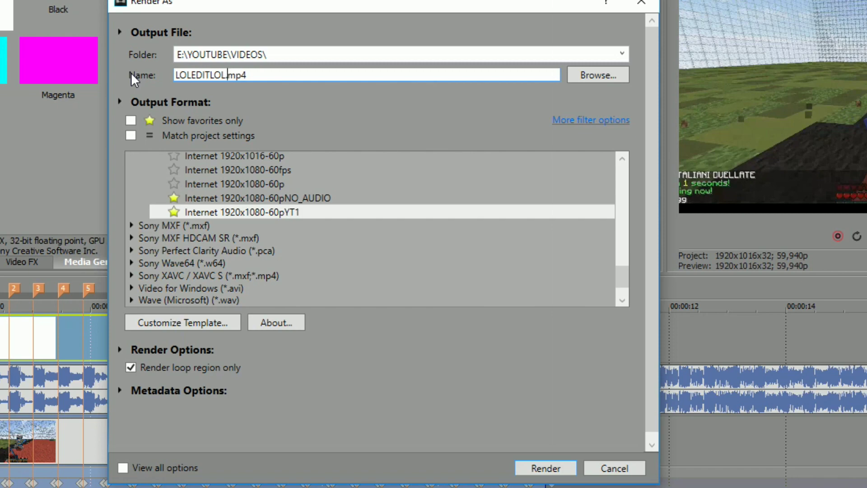
left_click(541, 466)
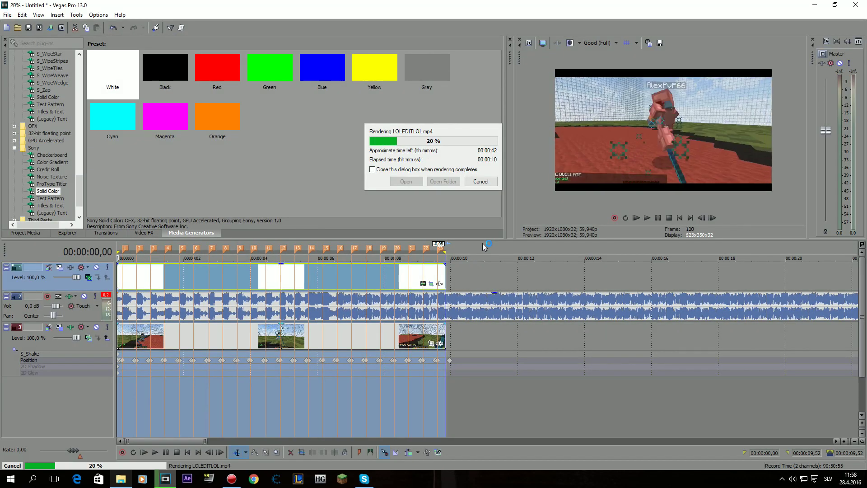